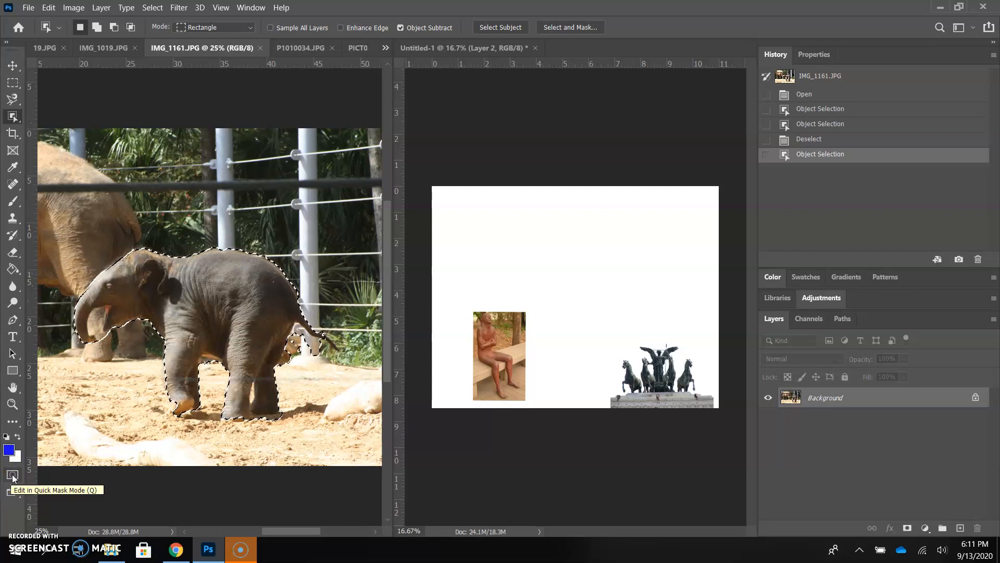
Step: Switch the baby elephant's selection to Quick Mask mode, toggling the mask off and on again to compare
left_click(13, 476)
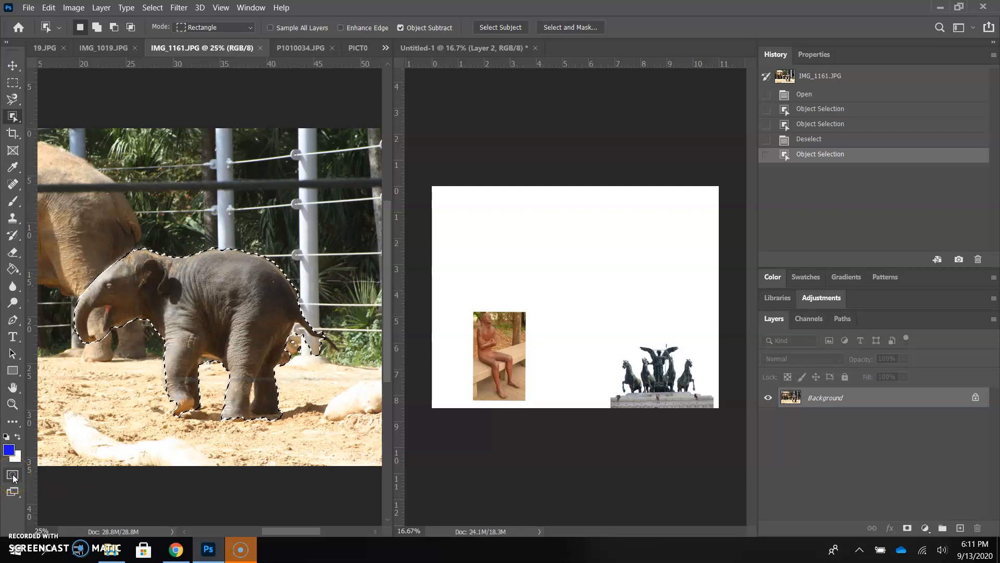
left_click(13, 476)
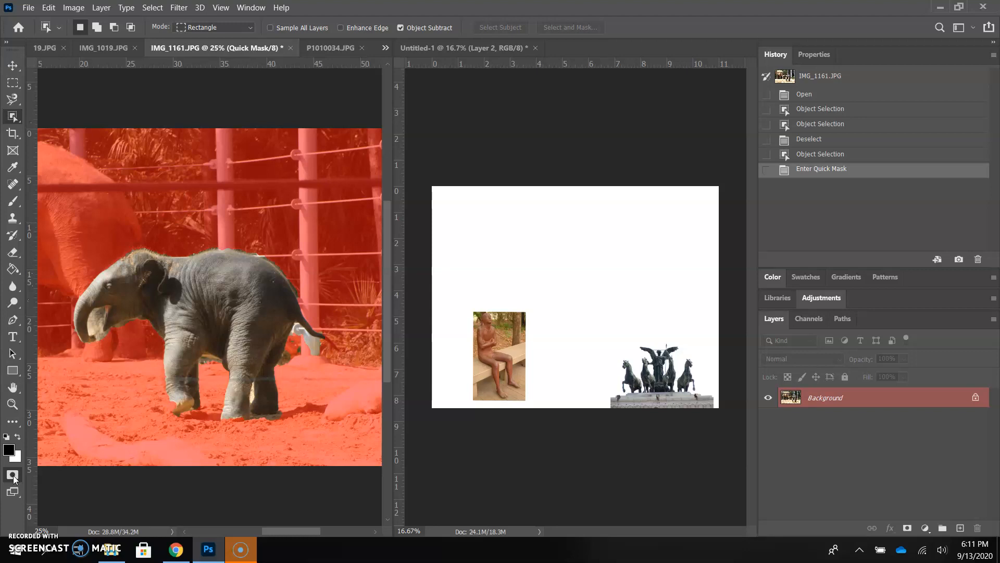
left_click(12, 475)
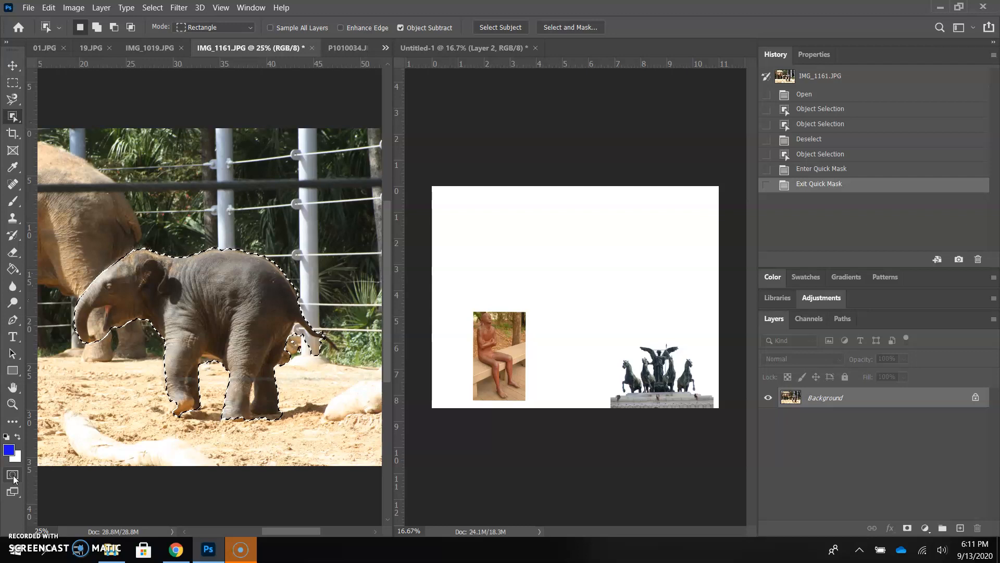
left_click(13, 476)
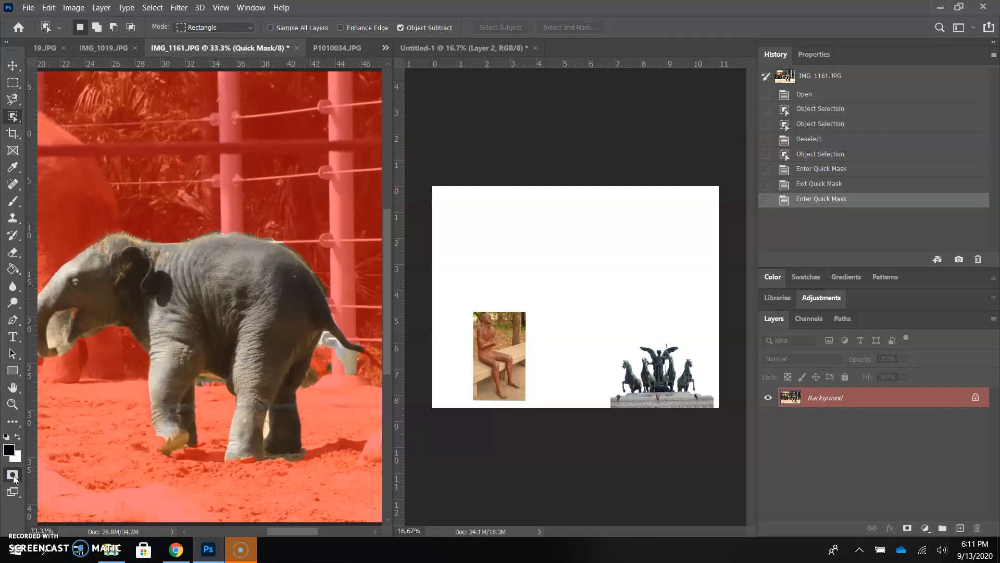
Step: Paint a first black Brush stroke on the mask between the baby elephant's trunk and mouth
key("ctrl+plus")
left_click_drag(307, 529, 293, 531)
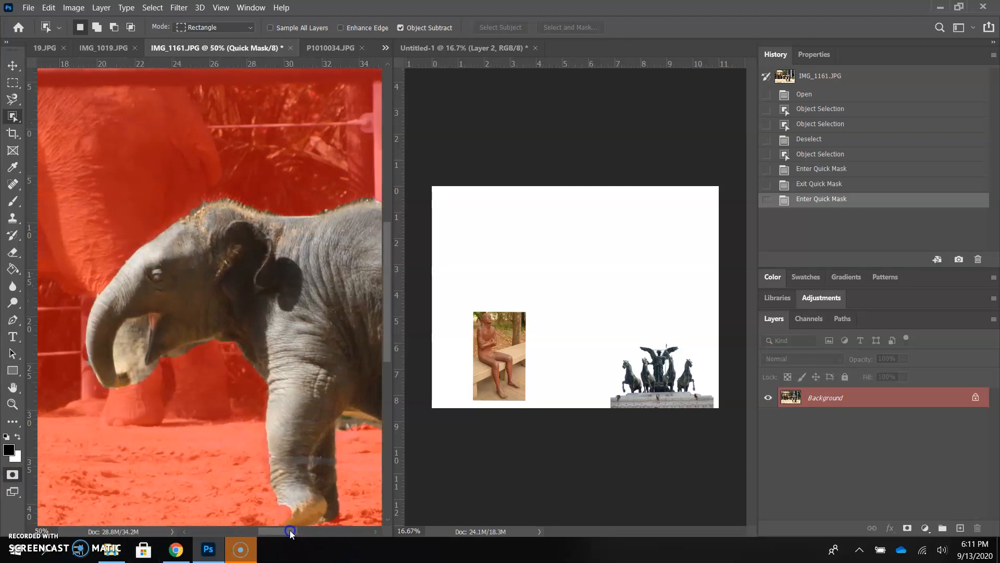
left_click(9, 199)
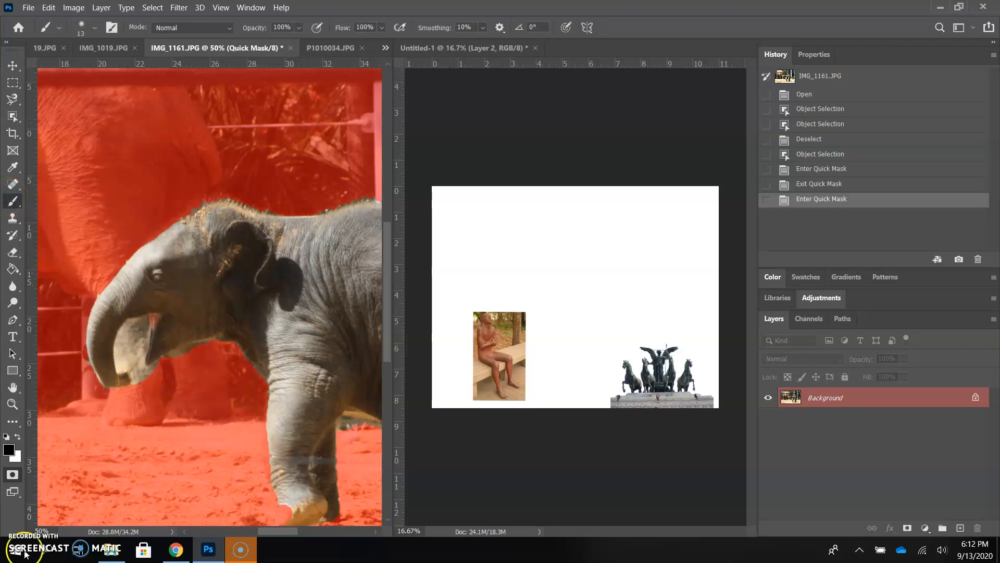
left_click_drag(128, 348, 139, 373)
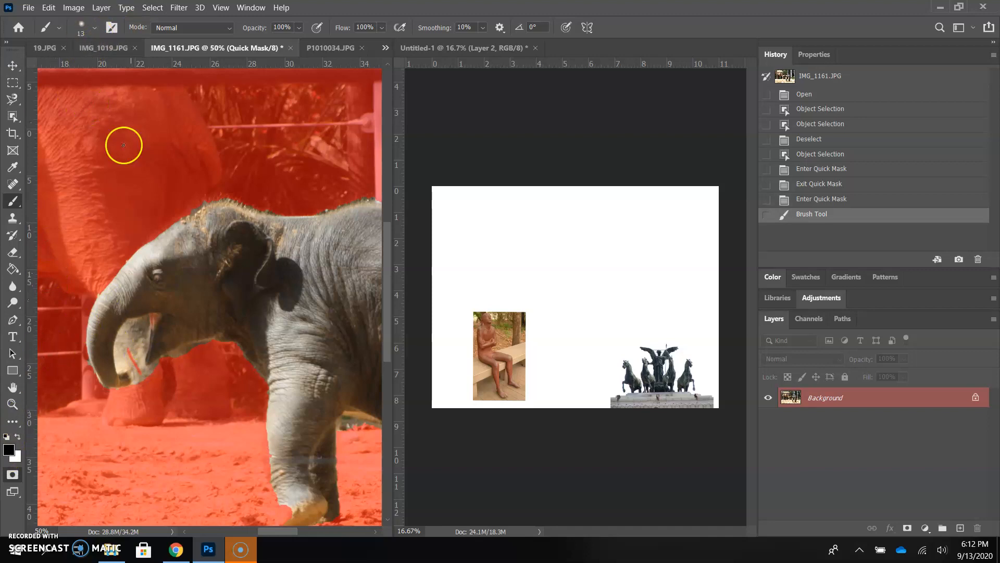
Step: Set the brush hardness to 100% and its size to 37 px
left_click(94, 28)
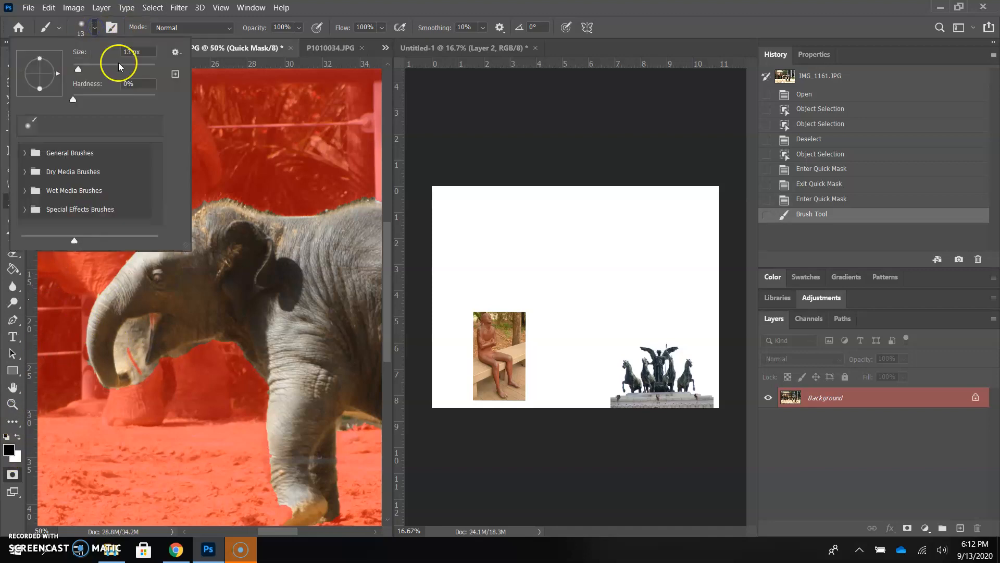
left_click_drag(72, 99, 164, 114)
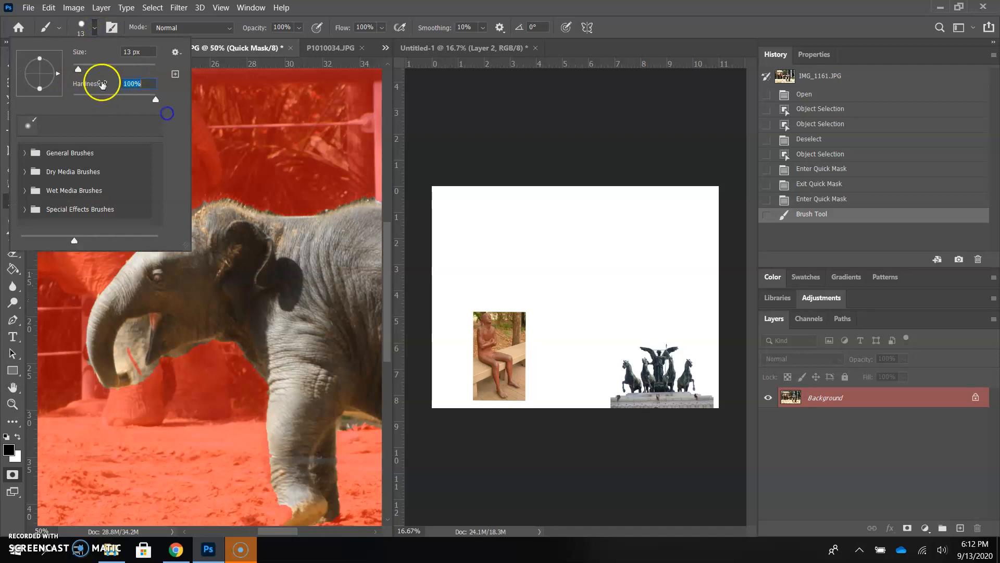
left_click_drag(78, 71, 87, 70)
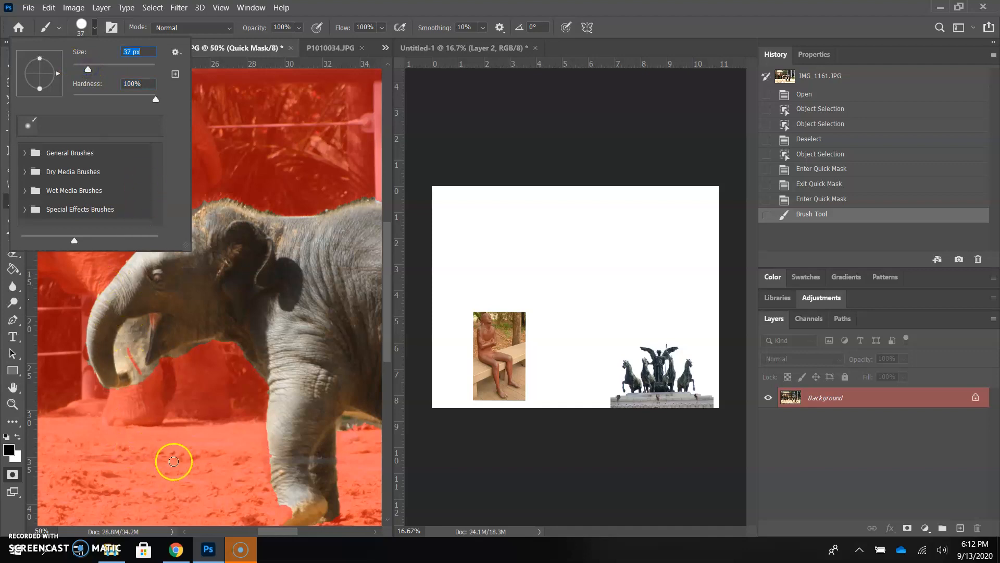
left_click(211, 347)
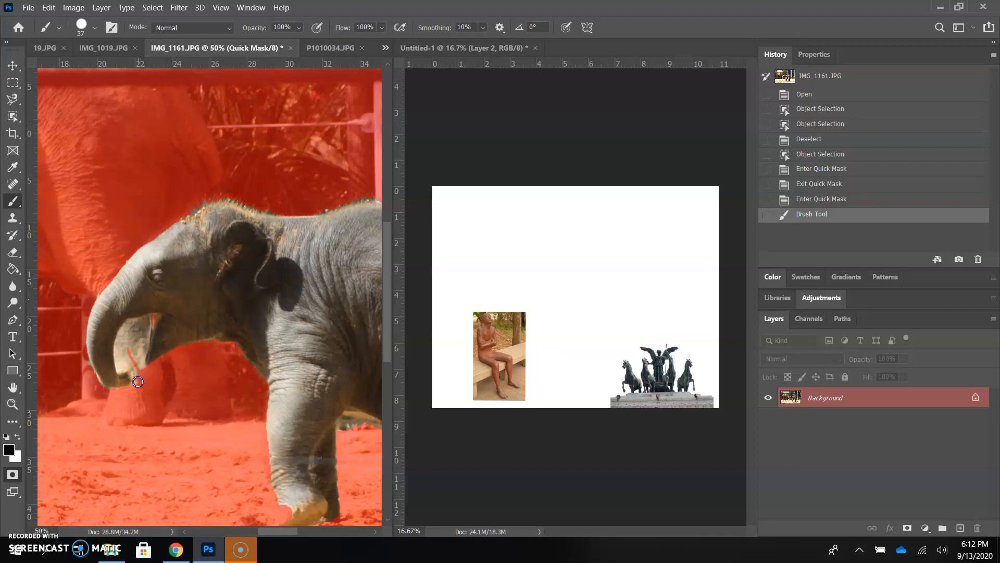
Step: Paint black over the leftover background between the trunk and the lower jaw until the mask covers the whole gap
left_click(134, 385)
mouse_move(136, 433)
left_mouse_down()
mouse_move(143, 390)
mouse_move(142, 321)
mouse_move(139, 377)
left_mouse_up()
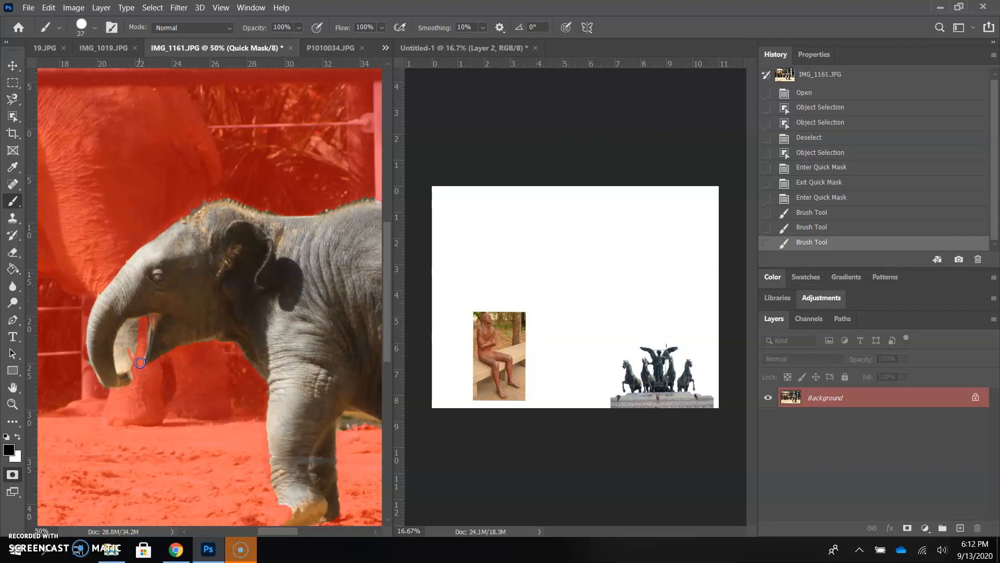
left_click(139, 362)
left_click(128, 368)
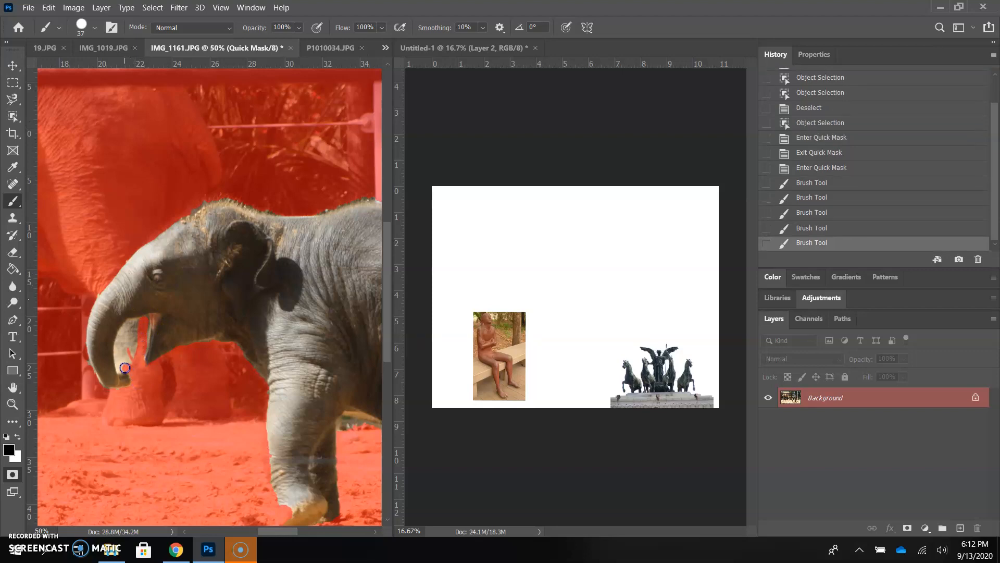
left_click(129, 393)
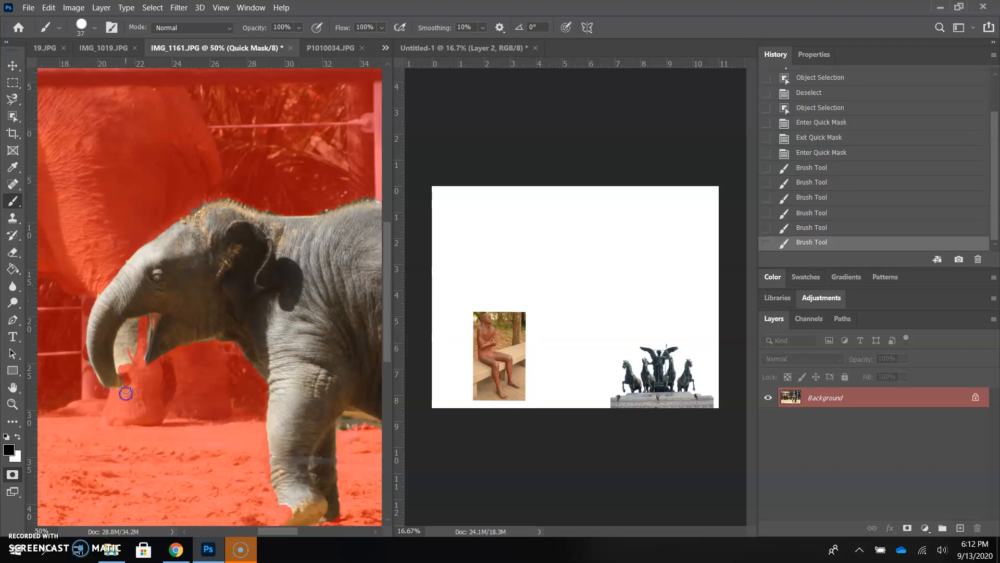
left_click(126, 374)
left_click(126, 372)
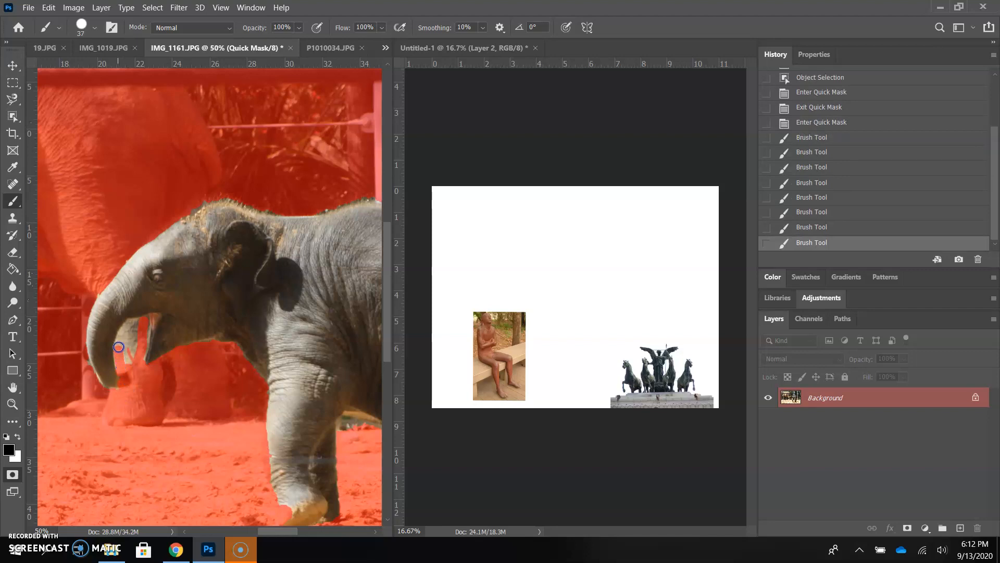
left_click(129, 327)
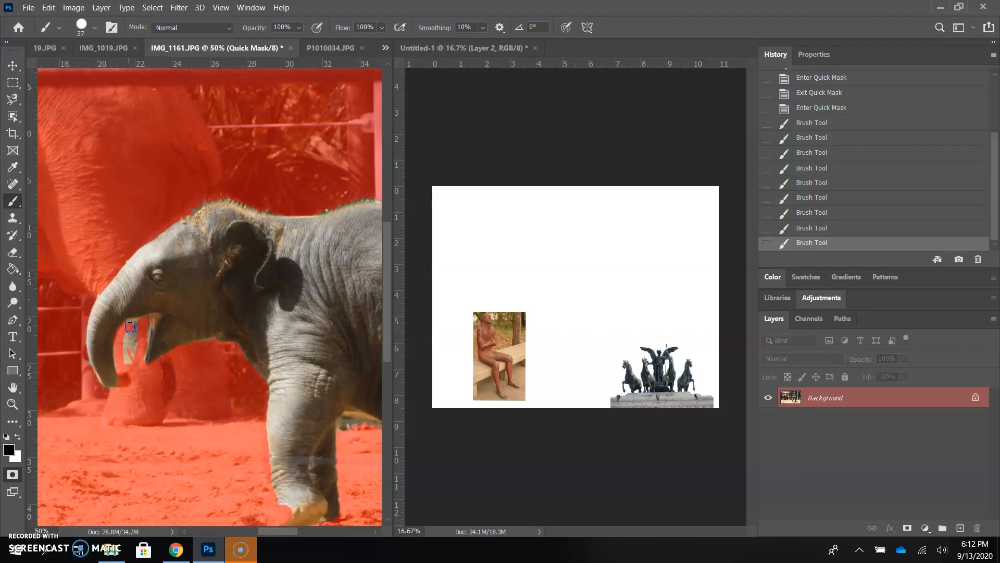
left_click(140, 323)
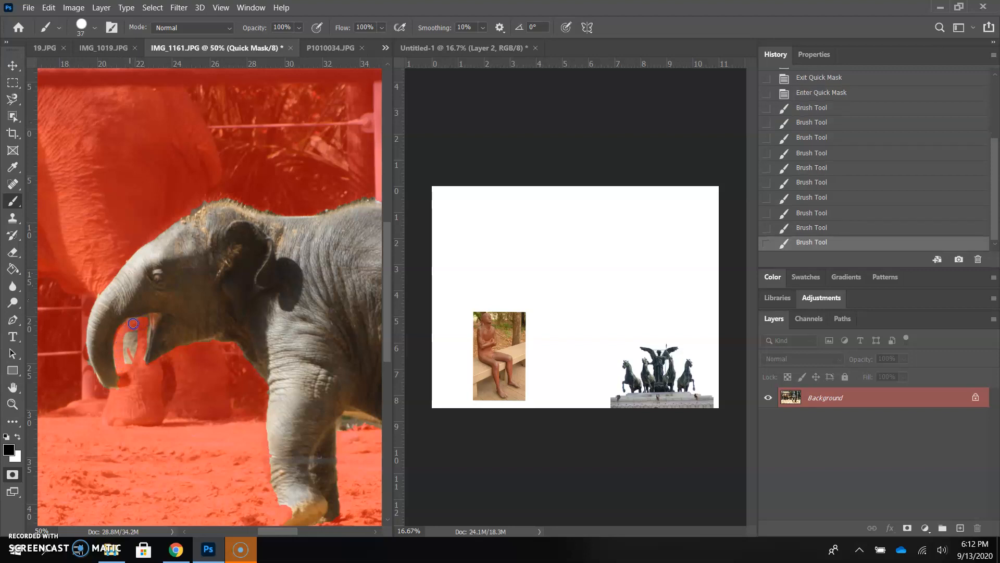
left_click(143, 329)
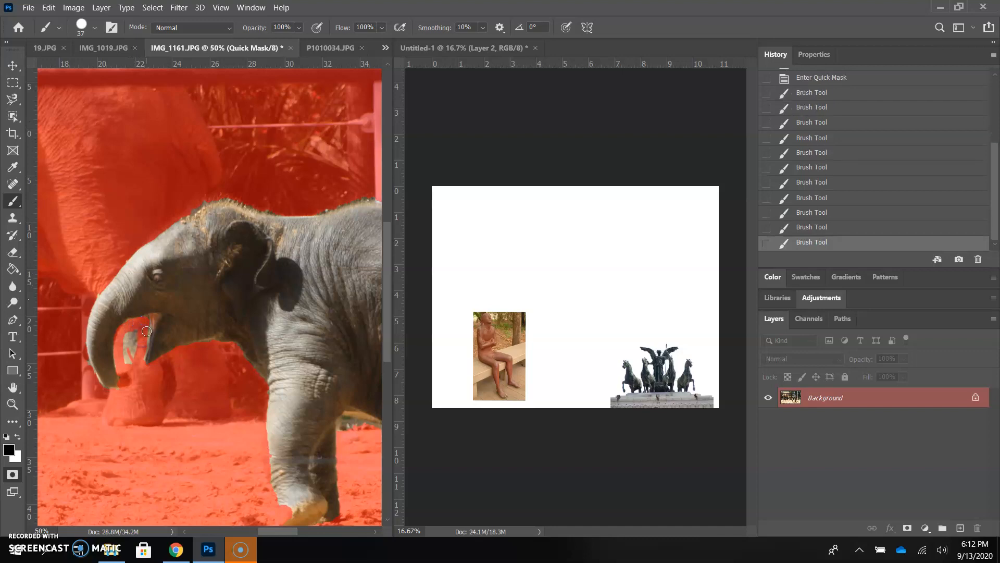
left_click(142, 362)
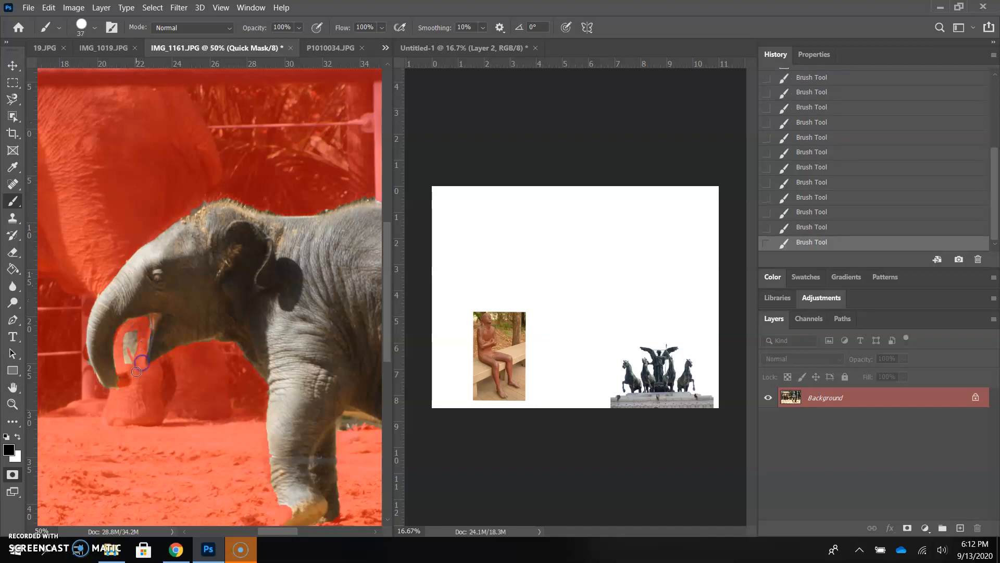
left_click(122, 338)
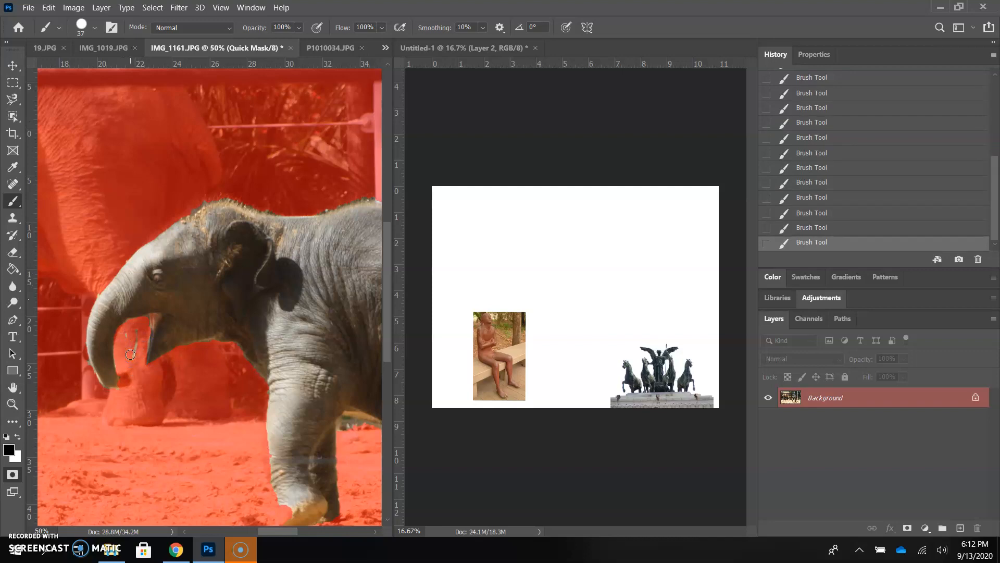
left_click(133, 360)
left_click(138, 321)
left_click_drag(132, 323, 122, 357)
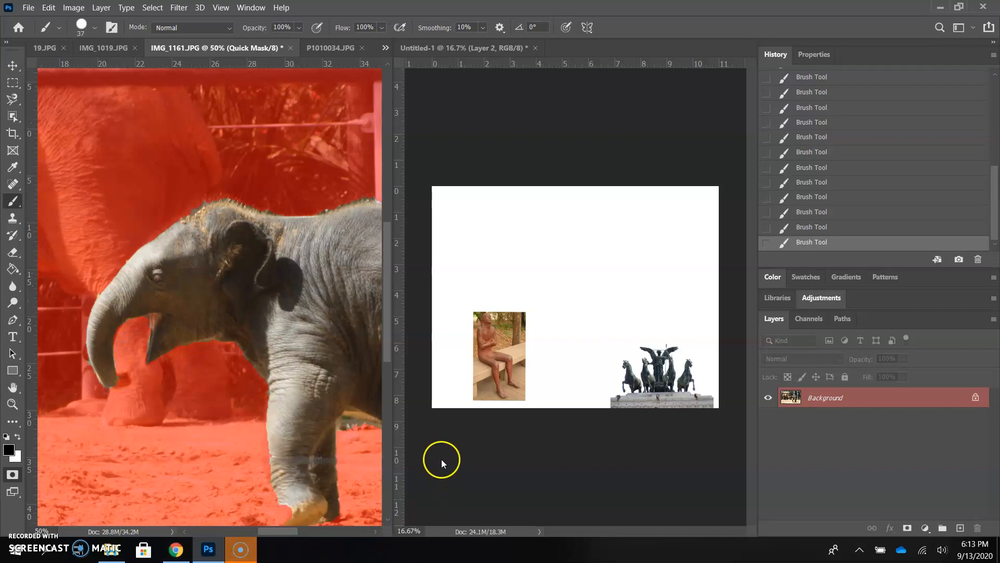
Step: Mask the leftover background beneath the belly and between the hind legs, reducing the brush to 15 px for the narrow gap
left_click_drag(283, 530, 289, 530)
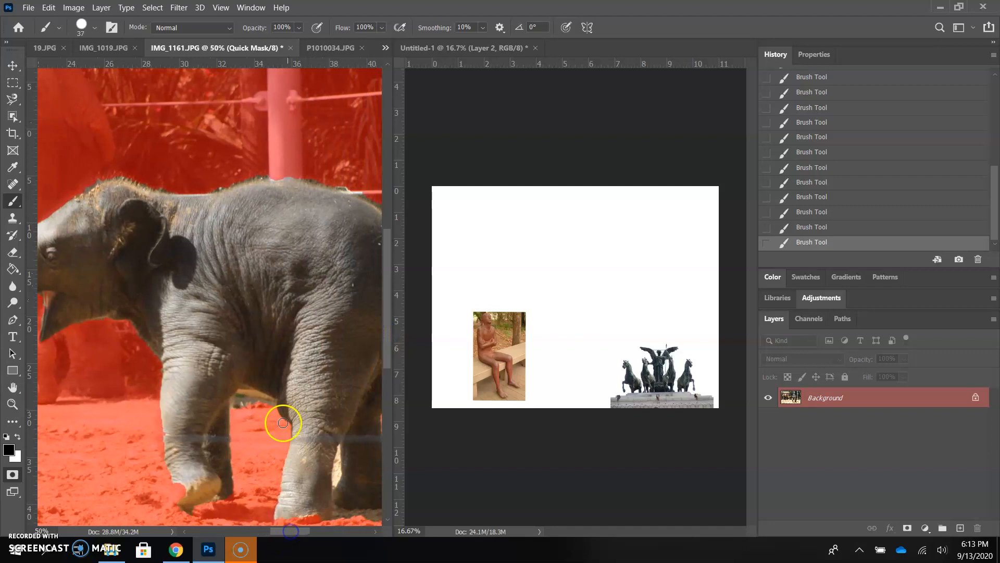
left_click_drag(274, 405, 241, 407)
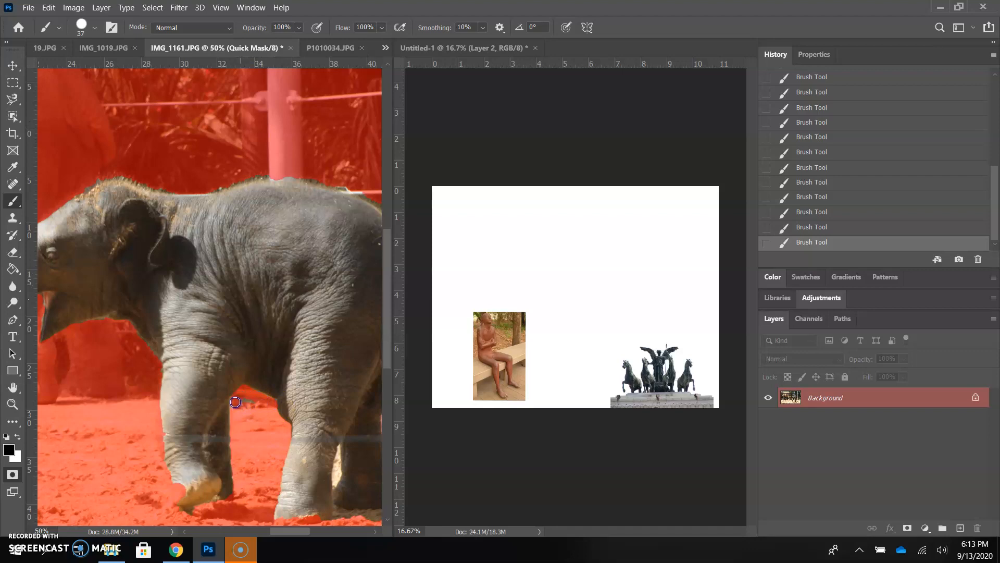
mouse_move(287, 532)
left_mouse_down()
mouse_move(339, 503)
mouse_move(336, 511)
left_mouse_up()
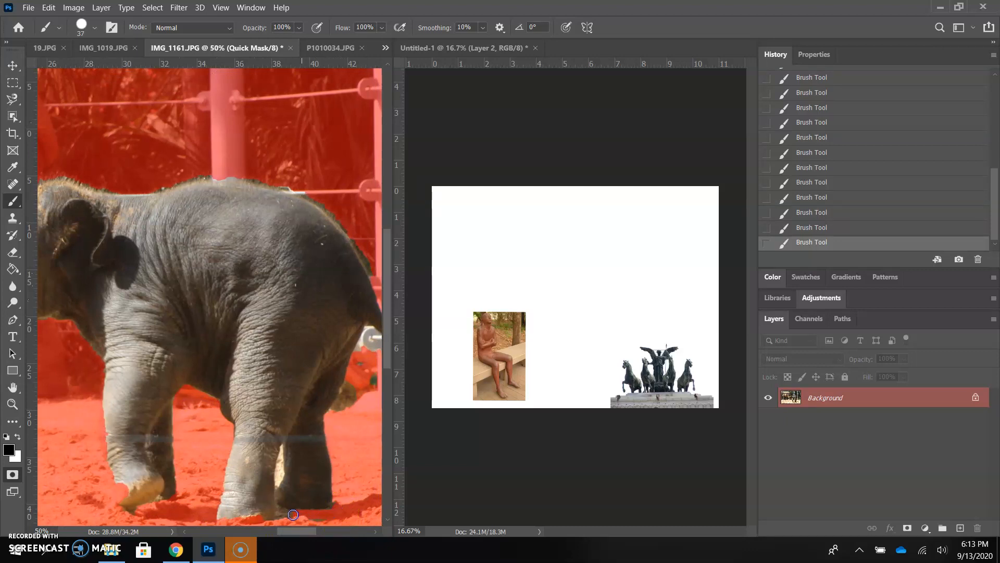
mouse_move(333, 519)
left_mouse_down()
mouse_move(289, 504)
mouse_move(278, 471)
left_mouse_up()
mouse_move(278, 471)
left_mouse_down()
mouse_move(298, 485)
mouse_move(282, 453)
left_mouse_up()
key("bracketleft")
mouse_move(275, 494)
left_mouse_down()
mouse_move(281, 437)
mouse_move(282, 483)
left_mouse_up()
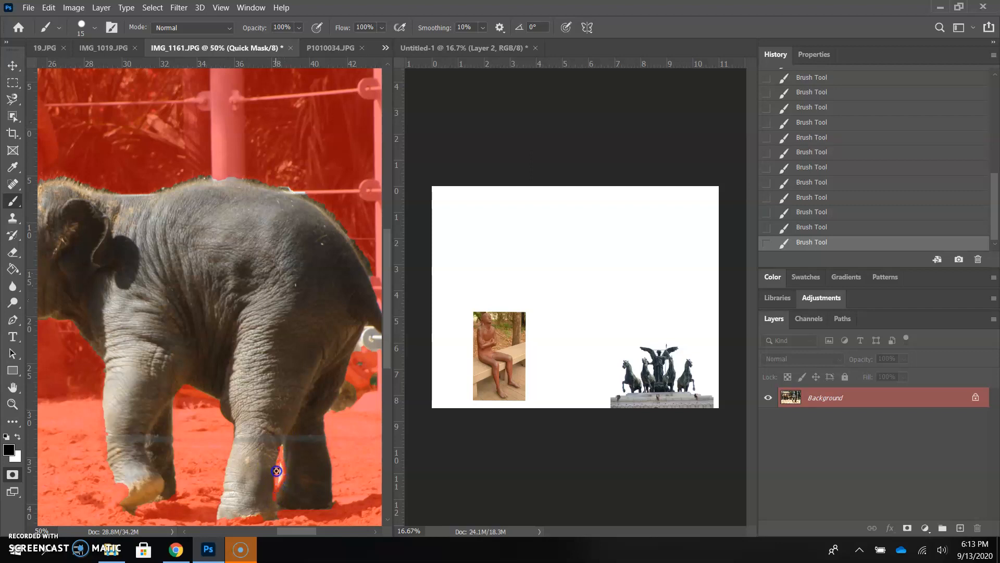
mouse_move(282, 448)
left_mouse_down()
mouse_move(261, 533)
mouse_move(281, 544)
mouse_move(302, 536)
left_mouse_up()
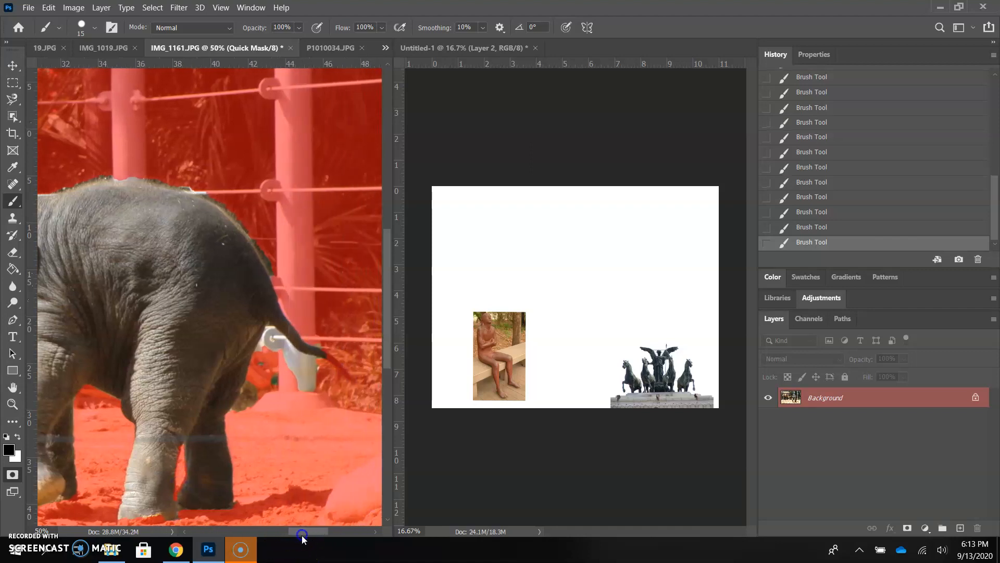
Step: Enlarge the brush to 175 px and mask the lower part of the unwanted background between the hind leg and tail
left_click(283, 375)
key("bracketright")
key("bracketright")
key("bracketright")
key("bracketright")
key("bracketright")
key("bracketright")
key("bracketright")
left_click(308, 383)
mouse_move(309, 383)
left_mouse_down()
mouse_move(279, 375)
mouse_move(268, 395)
left_mouse_up()
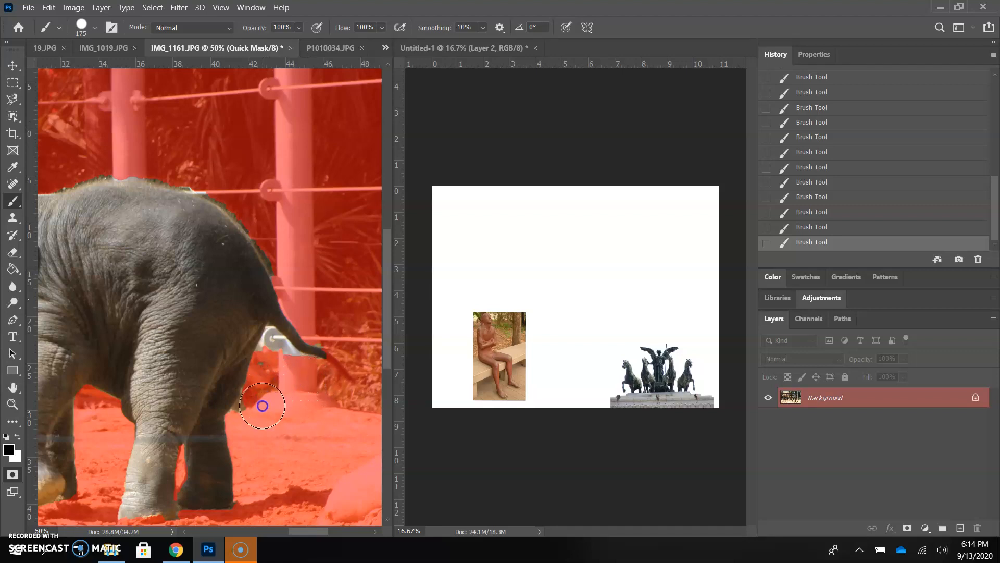
Step: Reduce the brush to 70 px and mask the remaining fence post area close beneath the tail
key("bracketleft")
left_click(289, 375)
key("bracketleft")
key("bracketleft")
key("bracketleft")
mouse_move(290, 376)
left_mouse_down()
mouse_move(262, 354)
mouse_move(271, 333)
mouse_move(296, 367)
mouse_move(321, 368)
mouse_move(286, 355)
left_mouse_up()
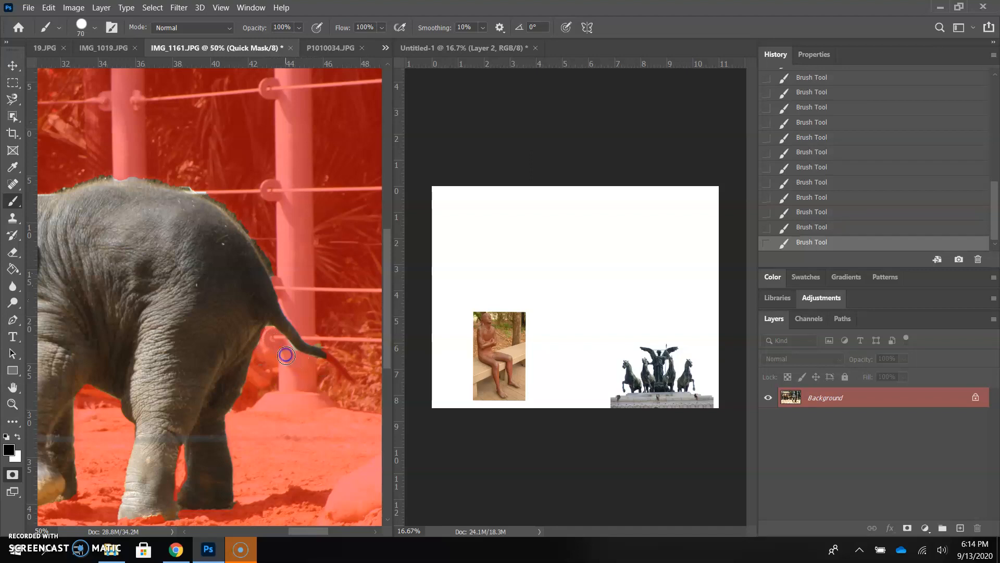
left_click(322, 339)
Step: Paint black along the elephant's rump and back to mask the background fringe outside its outline
mouse_move(292, 281)
left_mouse_down()
mouse_move(203, 180)
mouse_move(208, 190)
mouse_move(85, 167)
left_mouse_up()
left_click(218, 463)
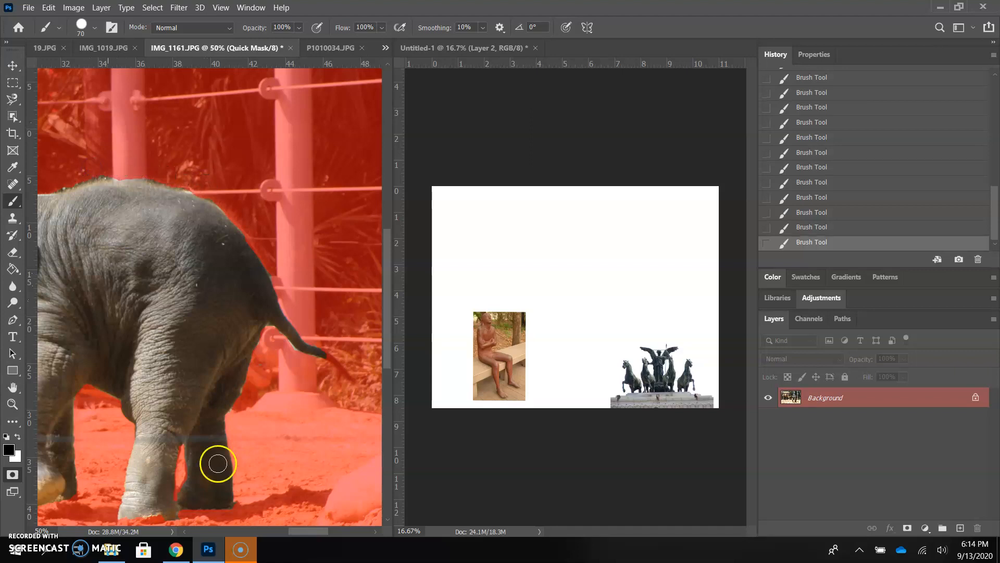
left_click_drag(315, 531, 300, 531)
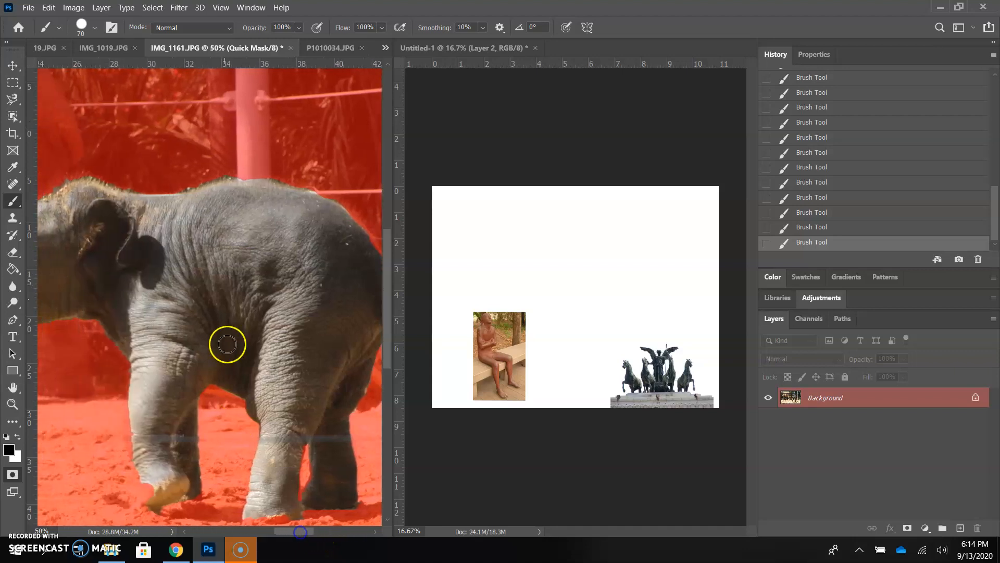
left_click_drag(172, 186, 128, 179)
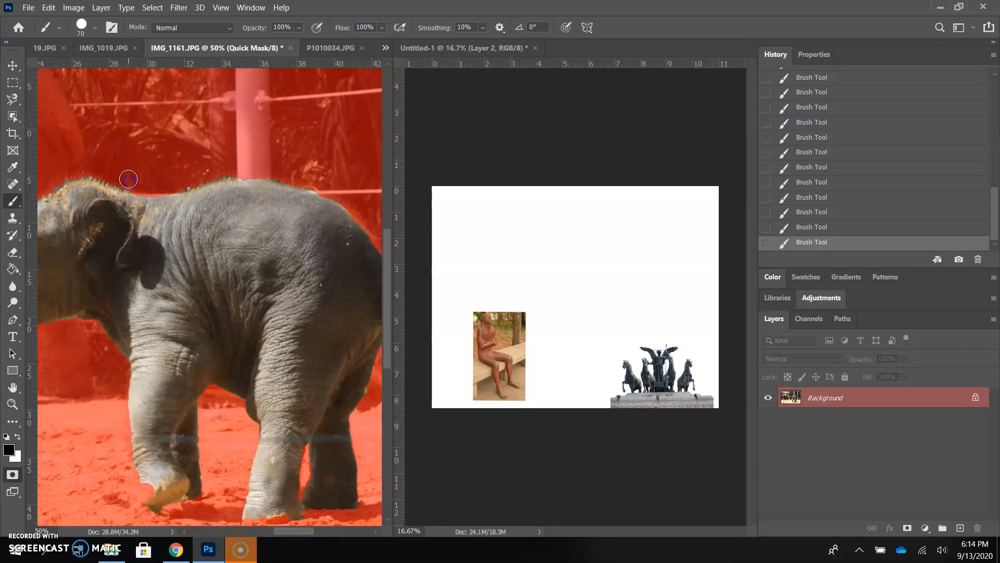
Step: Swap the foreground color to white and paint the masked parts of the front and hind feet back into the selection
mouse_move(308, 530)
left_mouse_down()
mouse_move(290, 531)
mouse_move(302, 531)
left_mouse_up()
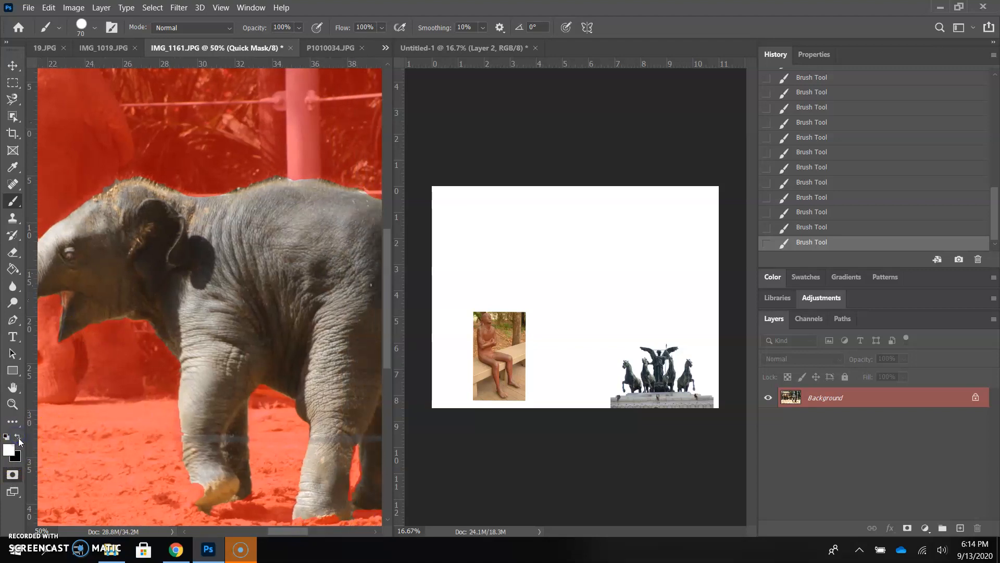
left_click(18, 438)
left_click_drag(206, 502, 195, 471)
left_click_drag(392, 371, 393, 388)
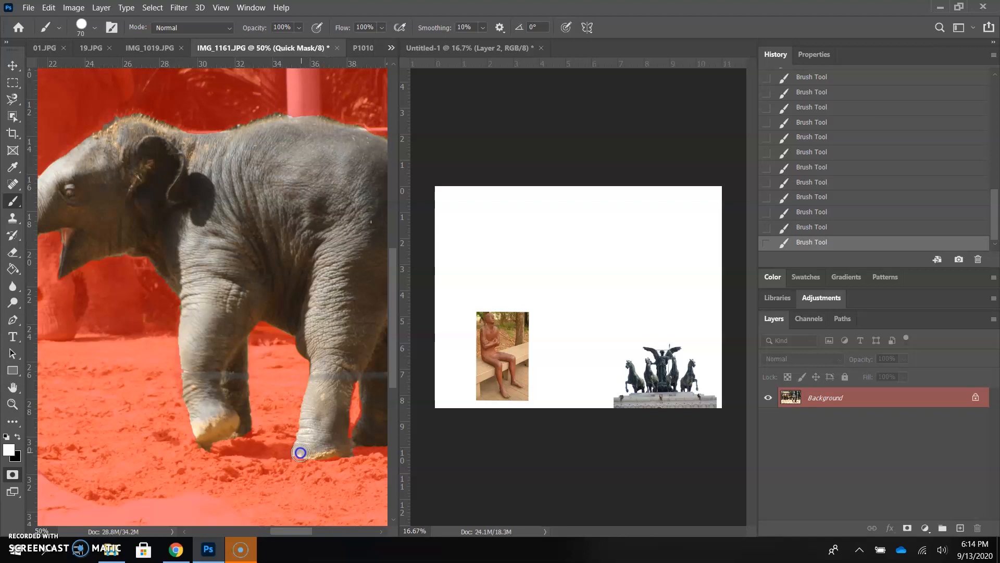
left_click(301, 531)
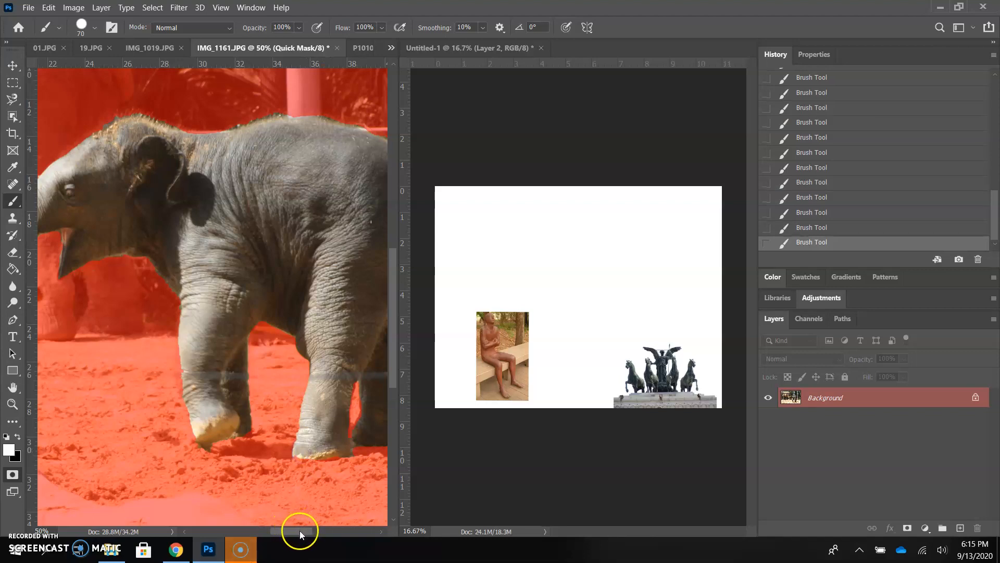
left_click_drag(299, 531, 321, 530)
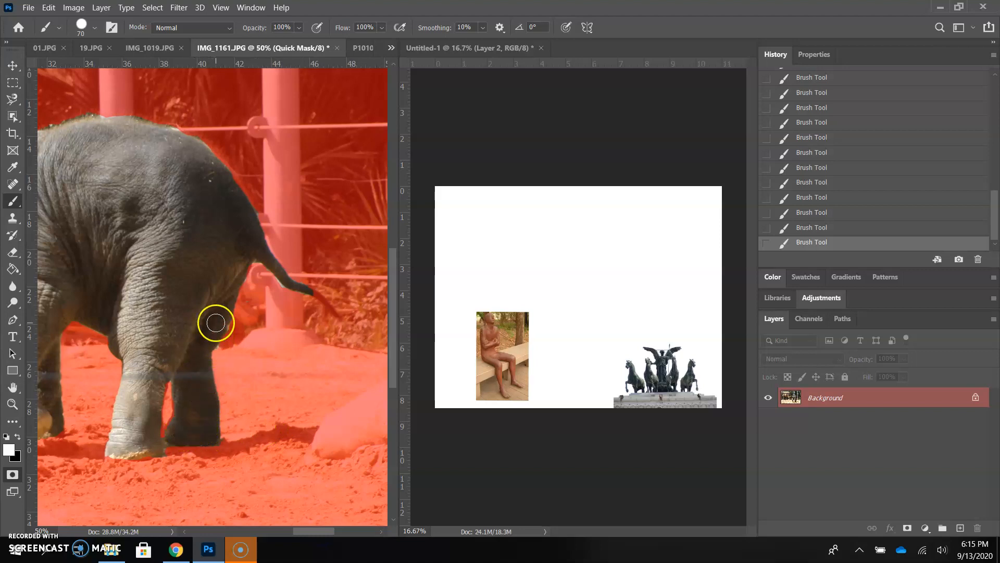
Step: Reduce the brush to 15 px, paint the masked end of the tail back into the selection, and exit Quick Mask mode
left_click_drag(285, 324, 319, 305)
left_click_drag(320, 305, 341, 317)
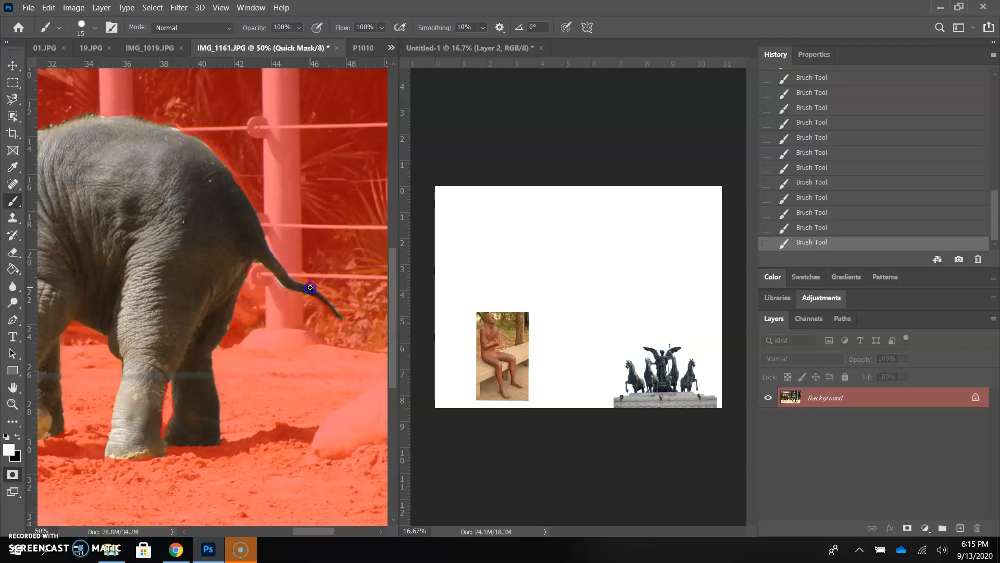
left_click_drag(337, 310, 341, 318)
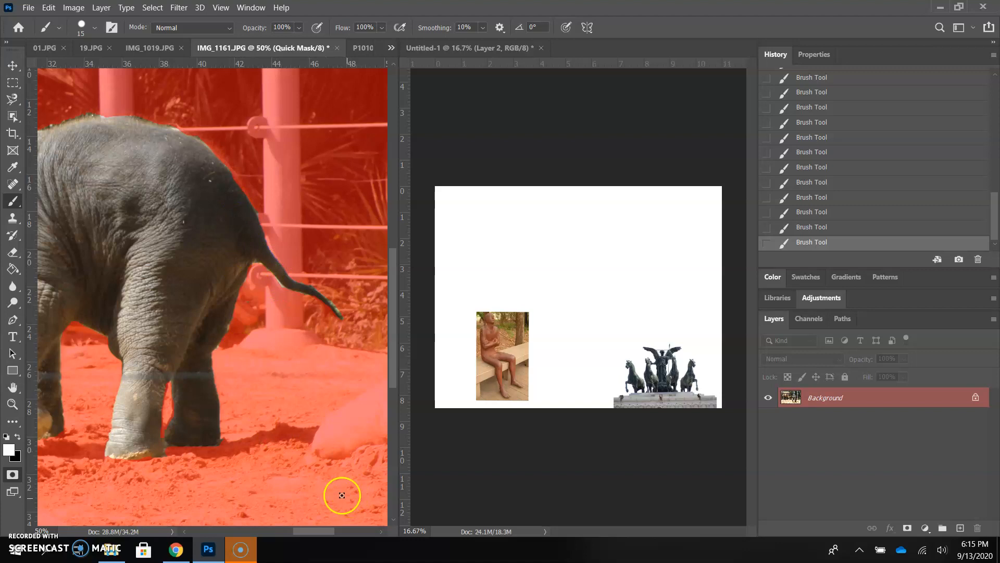
left_click_drag(307, 530, 275, 531)
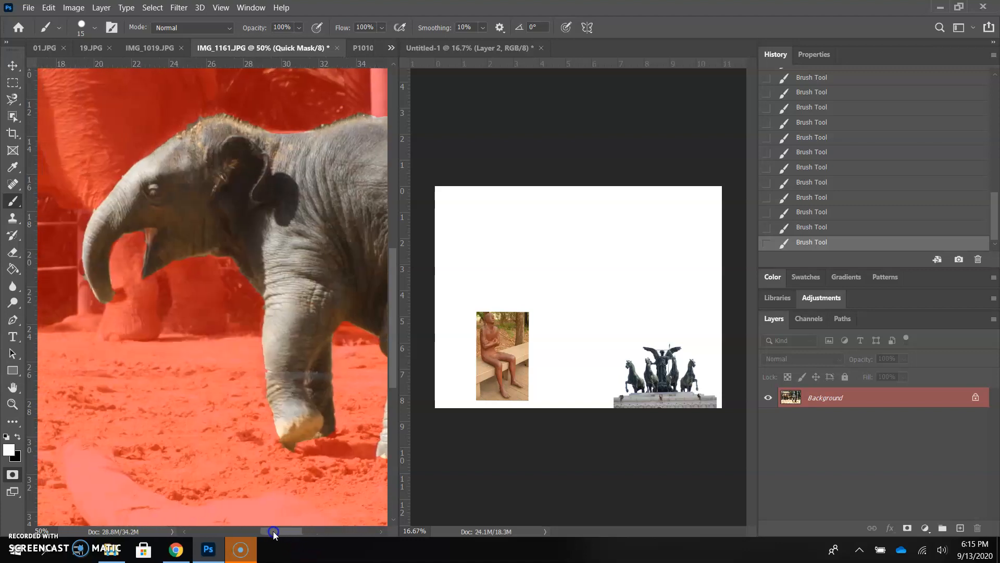
left_click(11, 474)
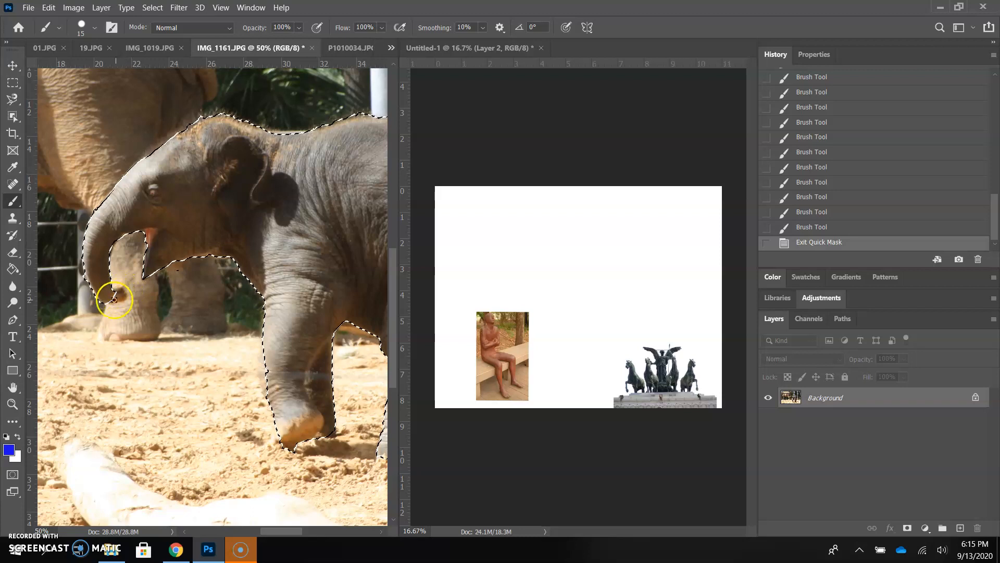
Step: Add the missing tip of the trunk to the selection with the Polygonal Lasso in add-to-selection mode
left_click(13, 100)
left_click_drag(13, 100, 54, 113)
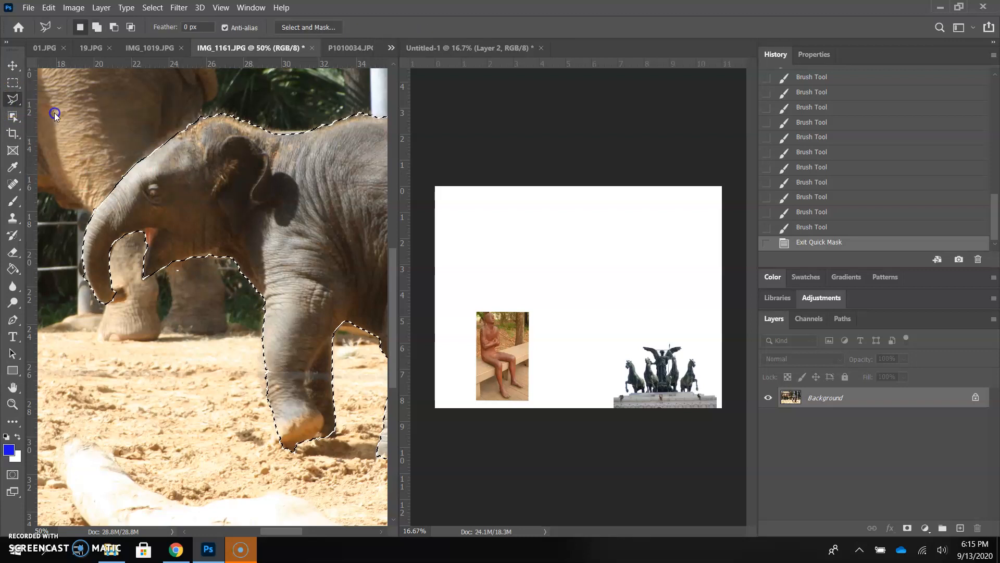
left_click(97, 28)
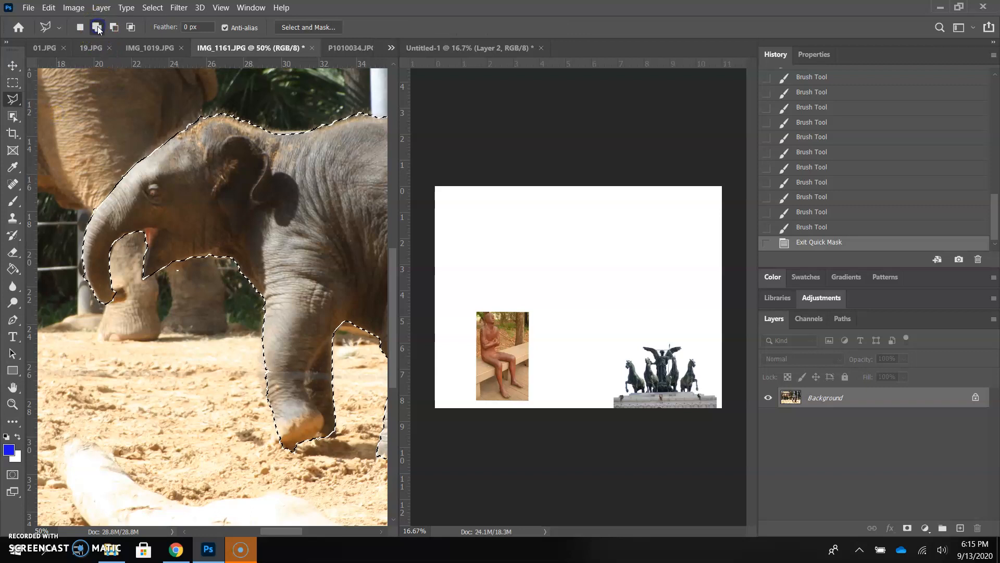
left_click(113, 295)
left_click(119, 288)
left_click(120, 289)
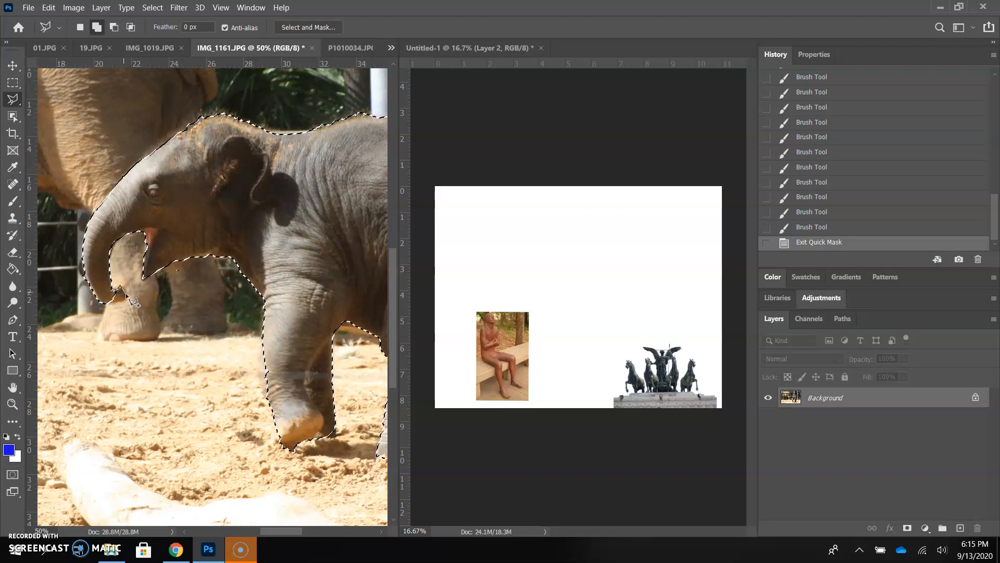
left_click(127, 298)
key("Return")
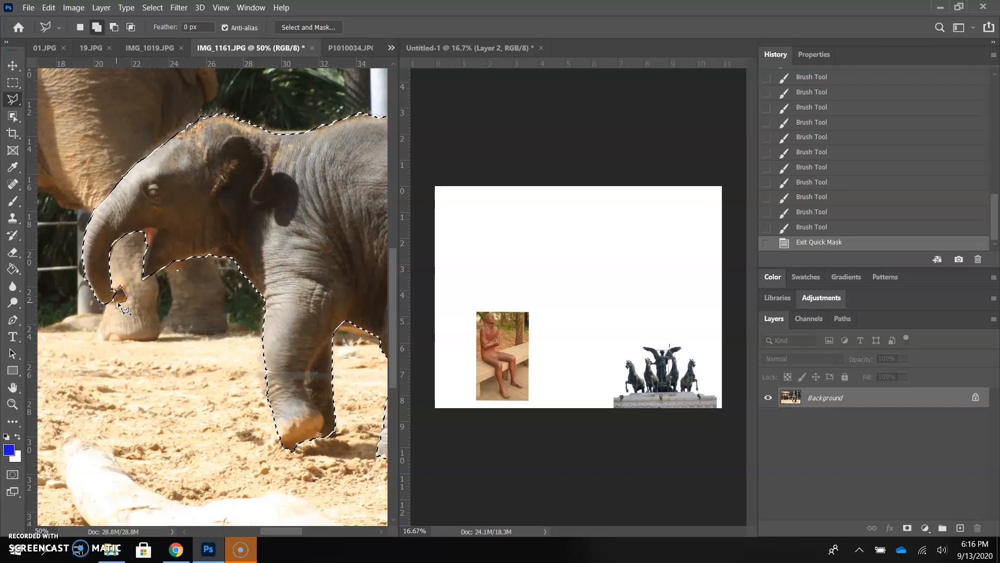
left_click(118, 301)
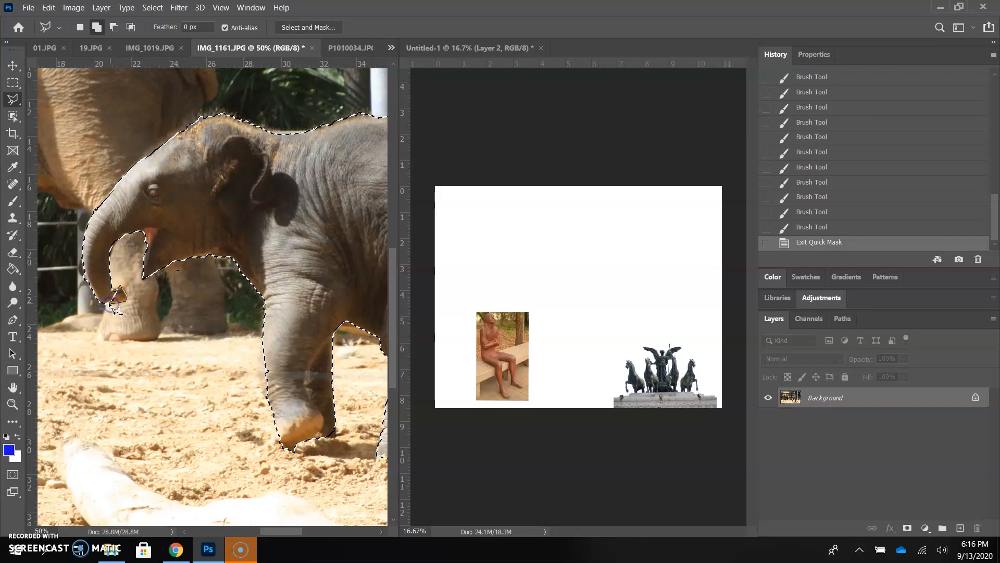
left_click(112, 292)
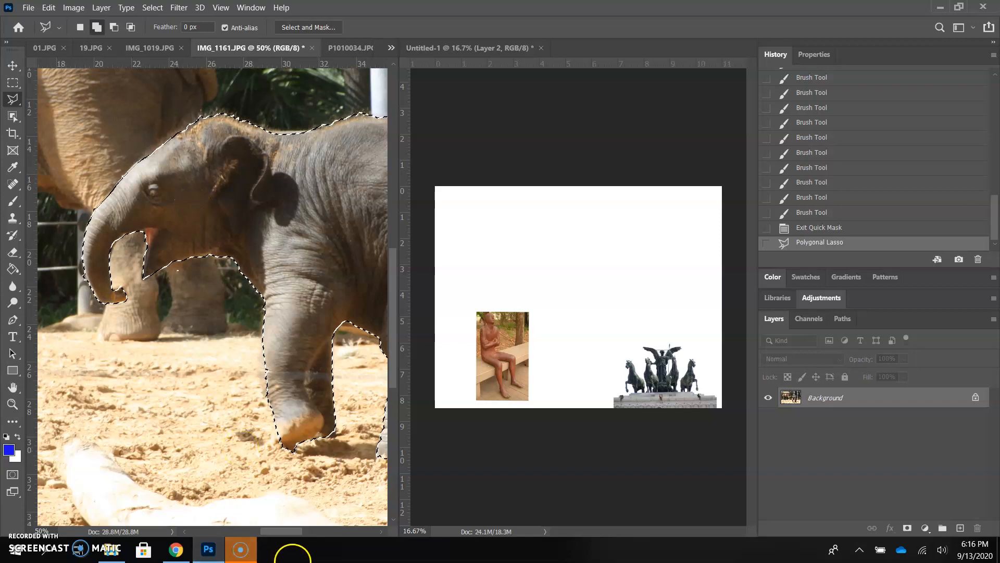
Step: Add a tiny sliver along the edge of the elephant's front leg to the selection
left_click_drag(282, 533, 295, 534)
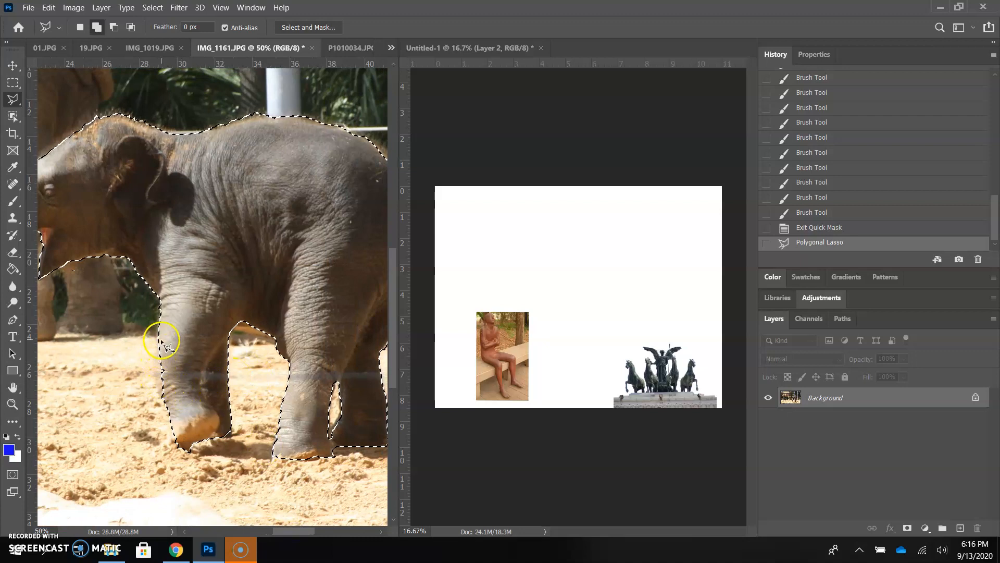
mouse_move(160, 342)
left_mouse_down()
mouse_move(162, 393)
mouse_move(179, 414)
mouse_move(162, 345)
left_mouse_up()
left_click_drag(291, 534, 306, 533)
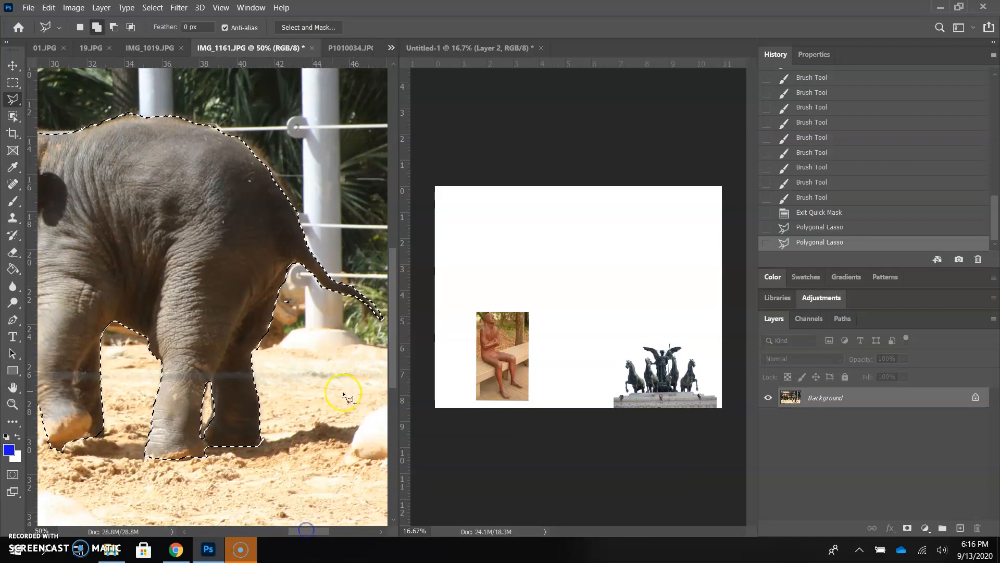
Step: Try to circle the stray selected speck beneath the tail with the Lasso as a new selection and in add mode, undoing both attempts
left_click_drag(12, 99, 49, 103)
left_click(296, 298)
left_click_drag(284, 297, 286, 297)
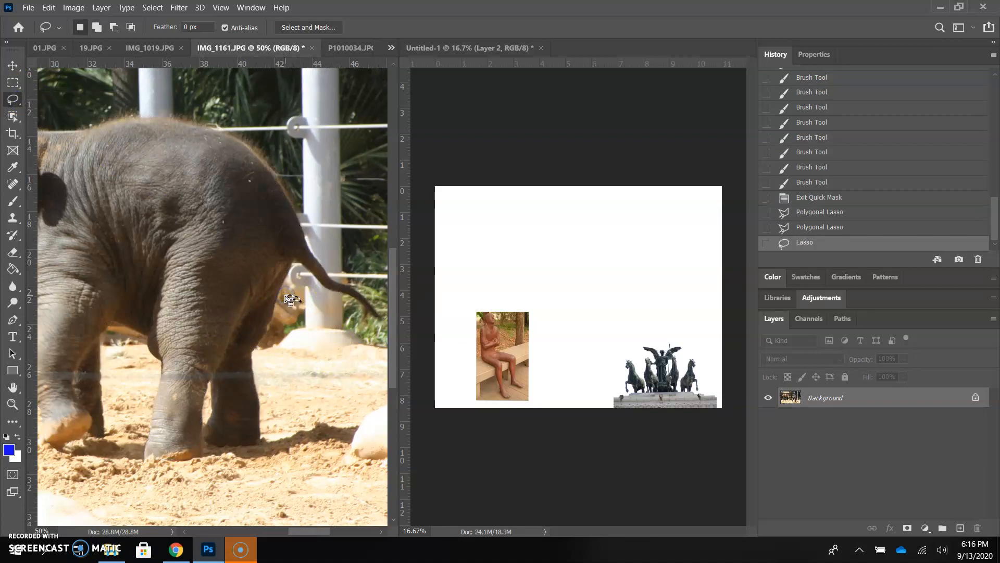
key("ctrl+z")
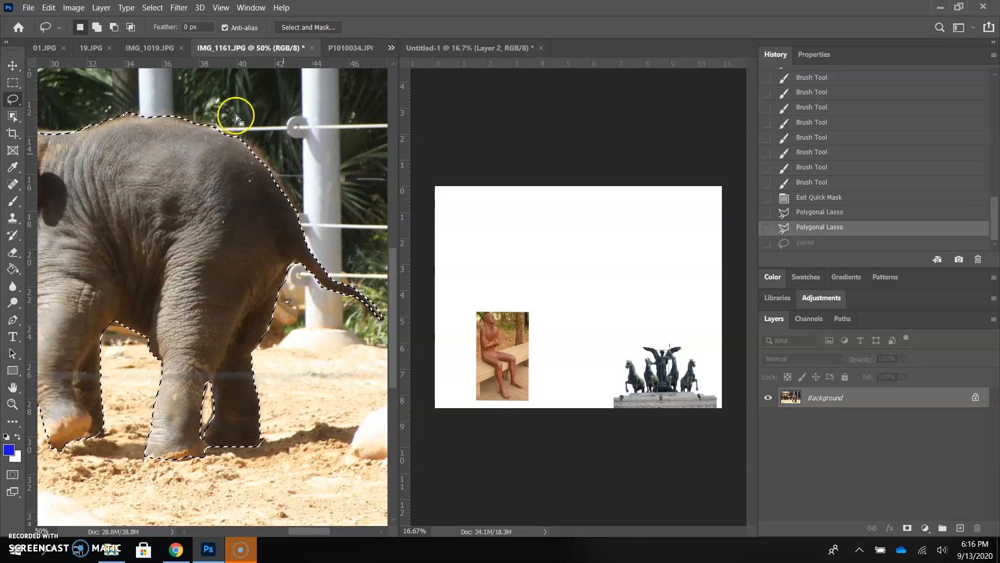
left_click(93, 27)
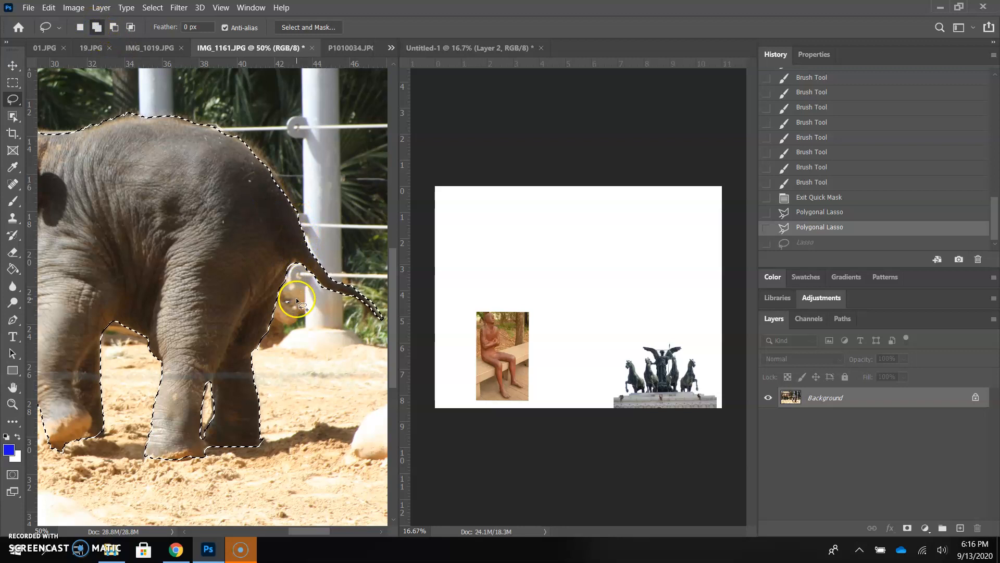
mouse_move(297, 299)
left_mouse_down()
mouse_move(284, 296)
mouse_move(296, 300)
left_mouse_up()
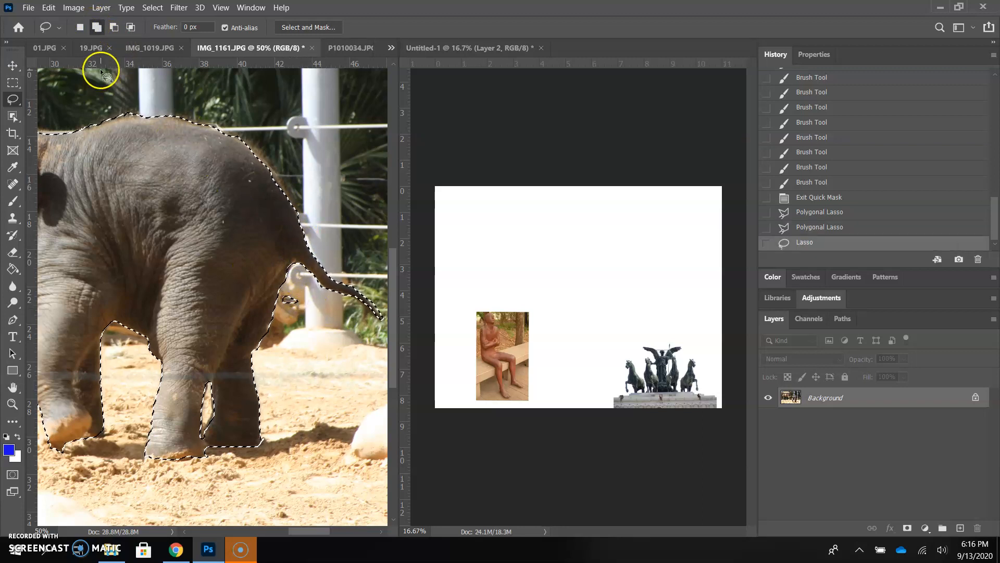
key("ctrl+z")
Step: Subtract the stray speck beneath the tail from the selection with the Lasso in subtract-from-selection mode
left_click(114, 28)
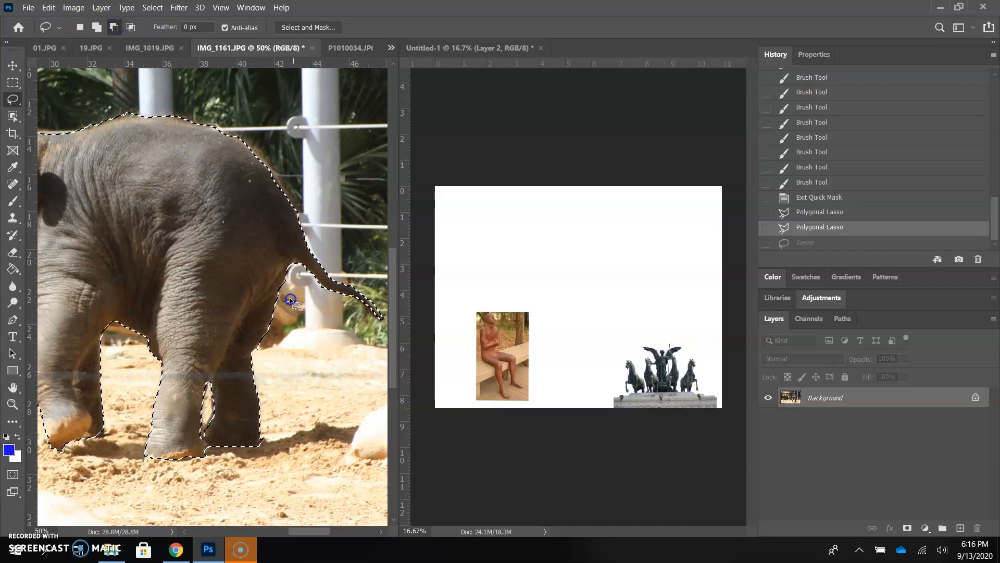
left_click_drag(297, 308, 299, 302)
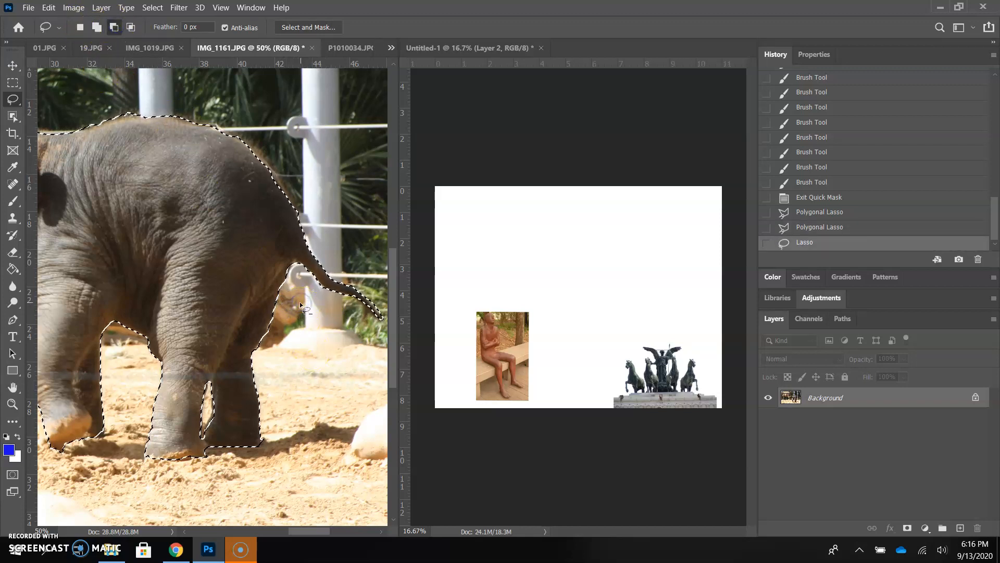
Step: Copy the selected baby elephant and paste it into the Untitled-1 collage document
left_click_drag(302, 532, 311, 534)
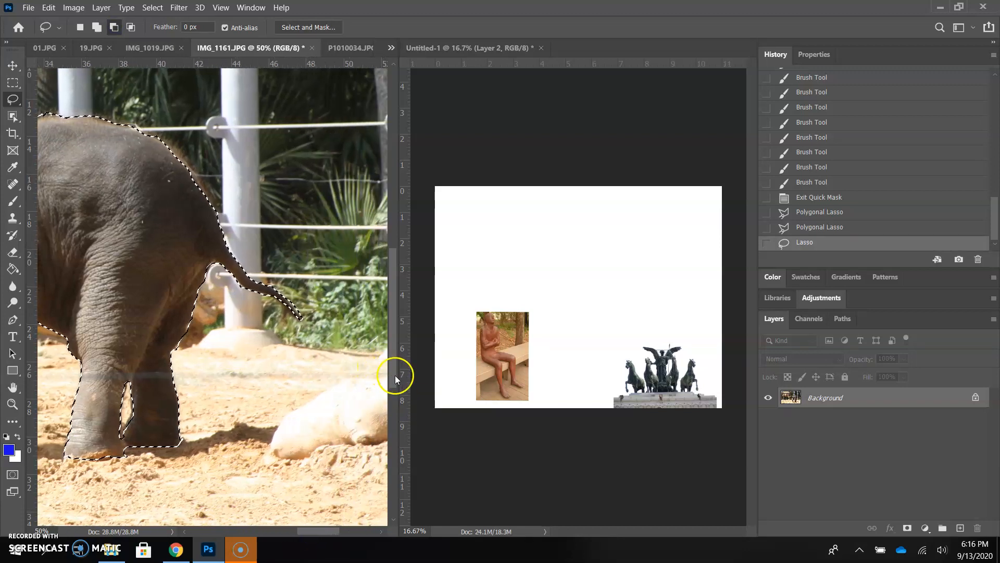
left_click_drag(395, 374, 392, 345)
left_click_drag(319, 533, 284, 529)
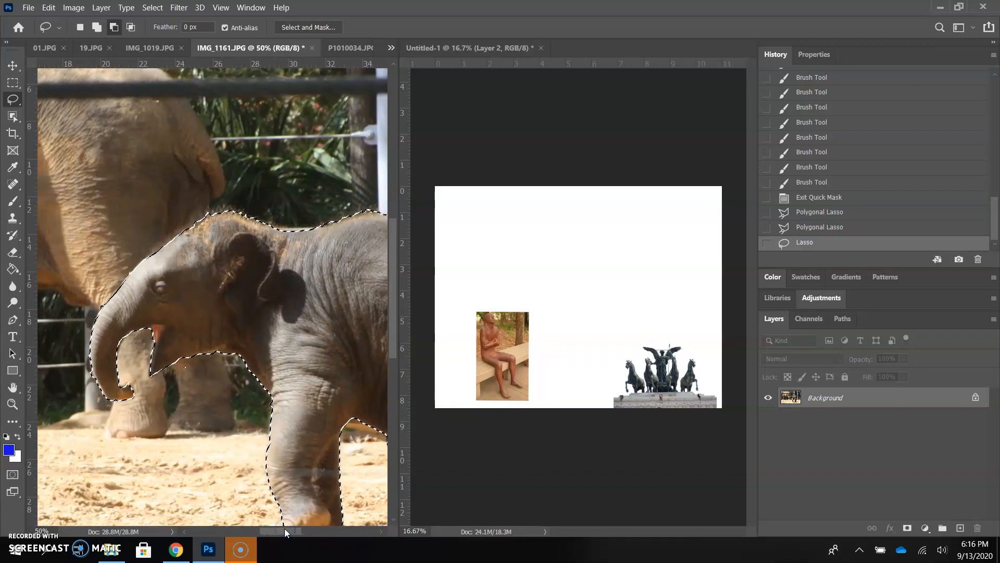
left_click(617, 143)
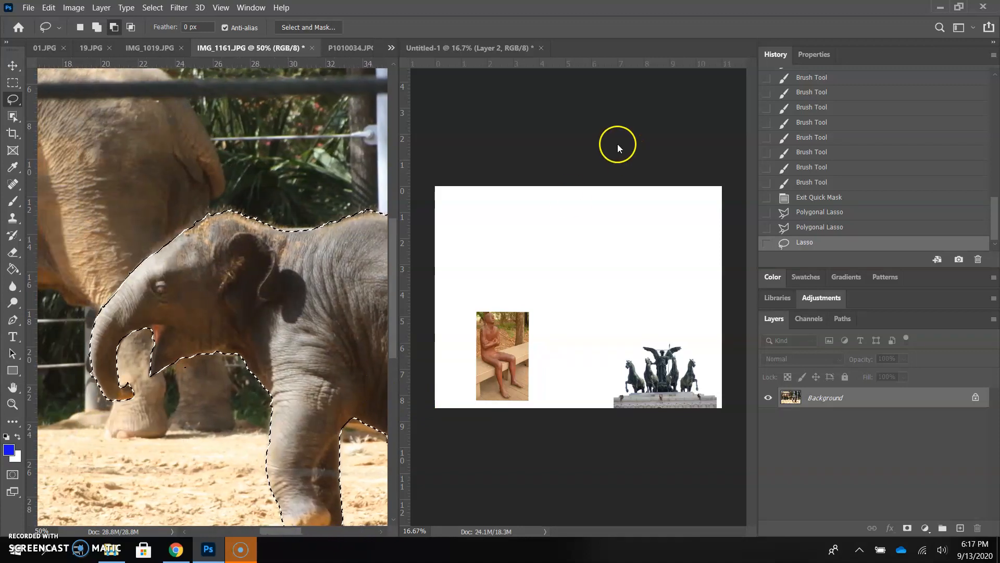
key("ctrl+v")
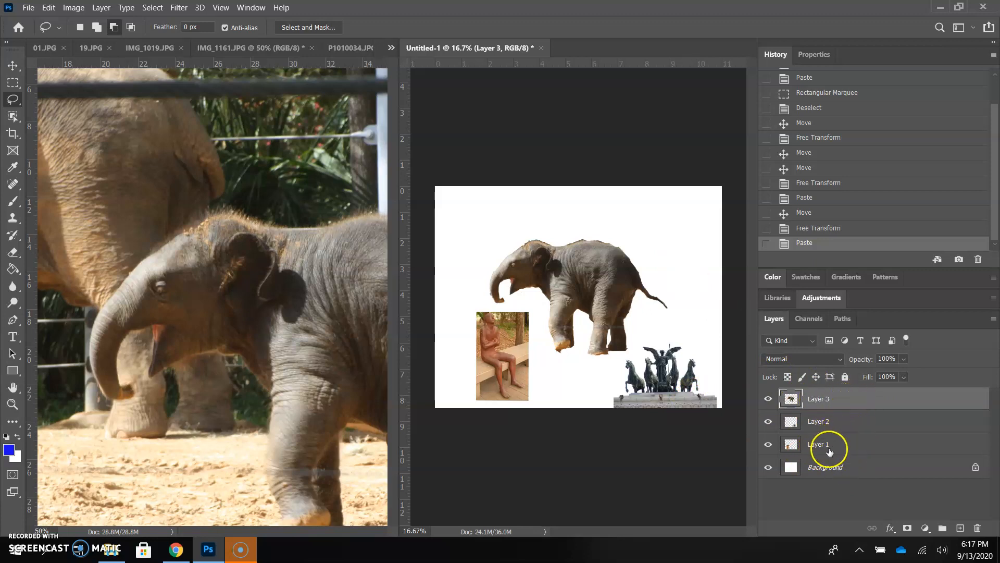
Step: Rename Layer 3 as "elephant" and Layer 2 as "winged statue"
double_click(819, 399)
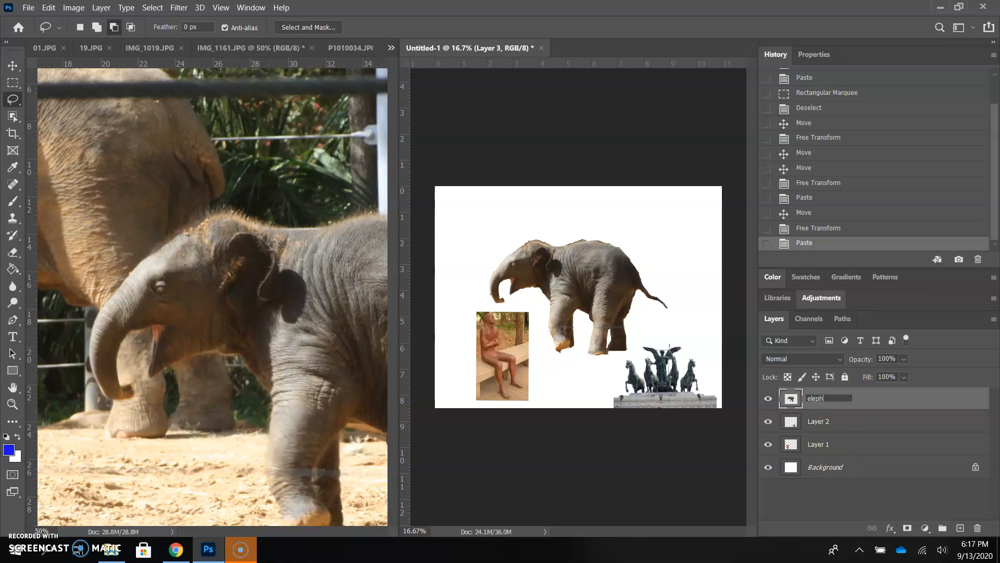
key("Return")
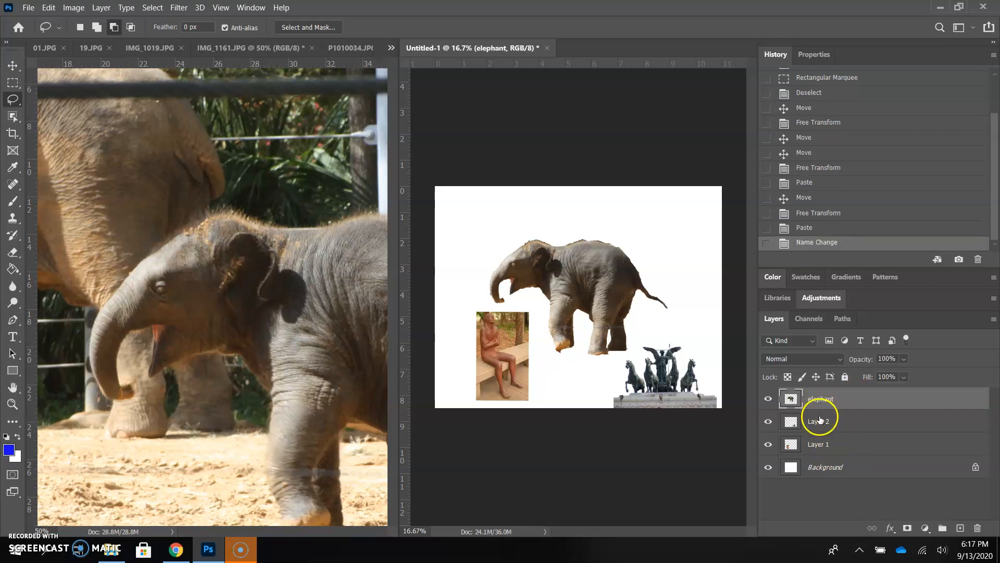
double_click(819, 420)
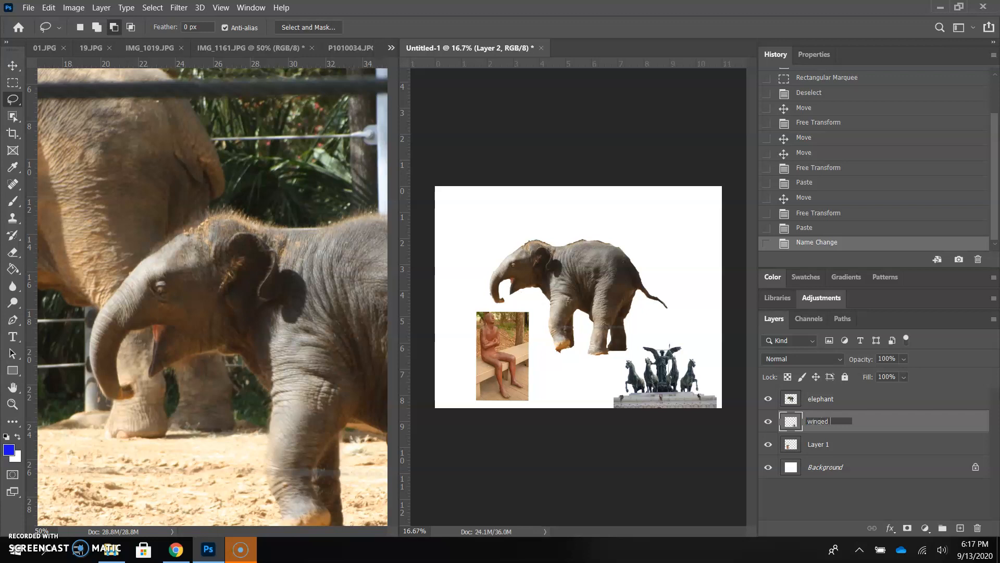
type("ue")
key("Return")
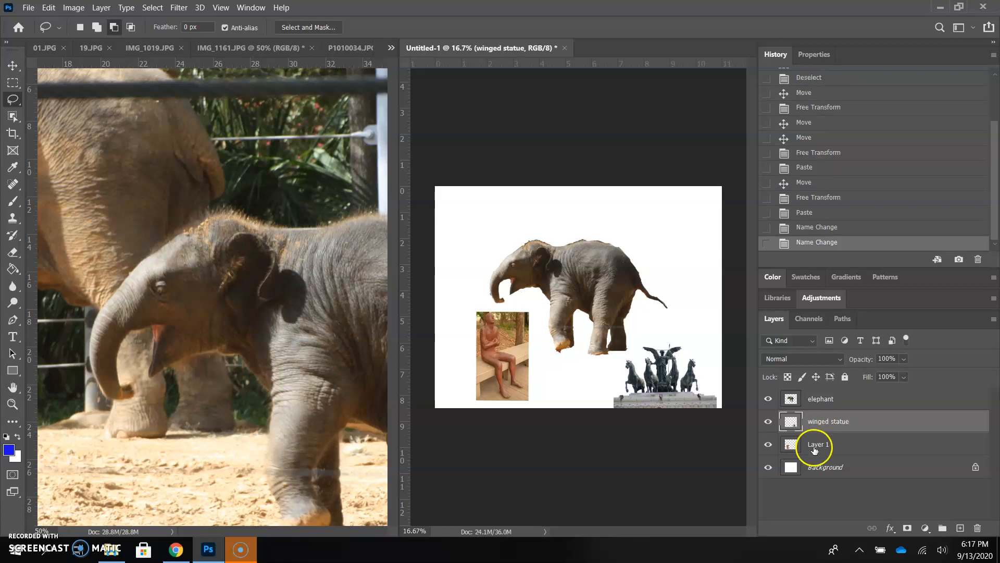
Step: Rename Layer 1 as "bronze man"
double_click(815, 445)
type("bronze man")
key("Return")
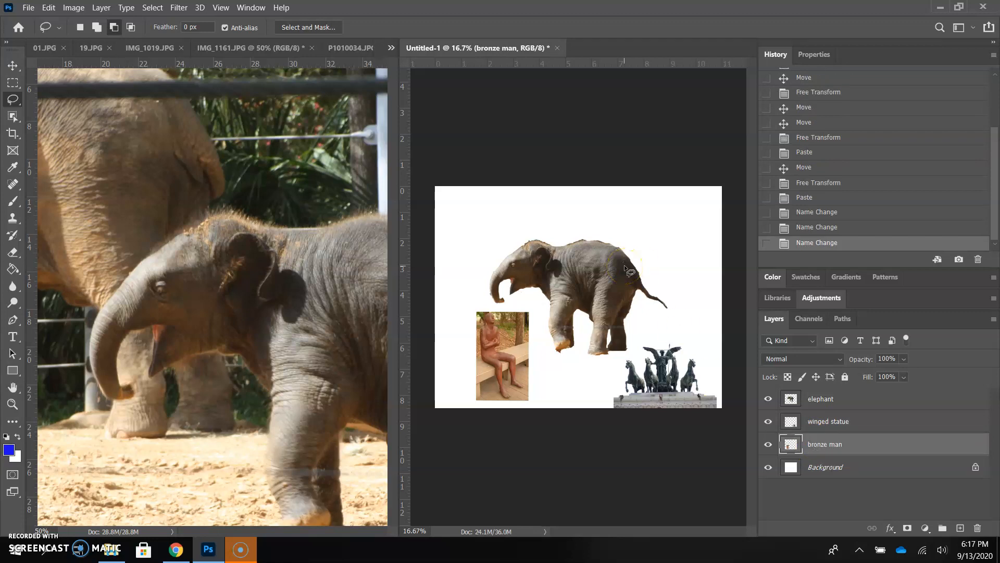
Step: Scale the elephant layer down to about two thirds of its size and place it just above the winged statue
left_click(859, 396)
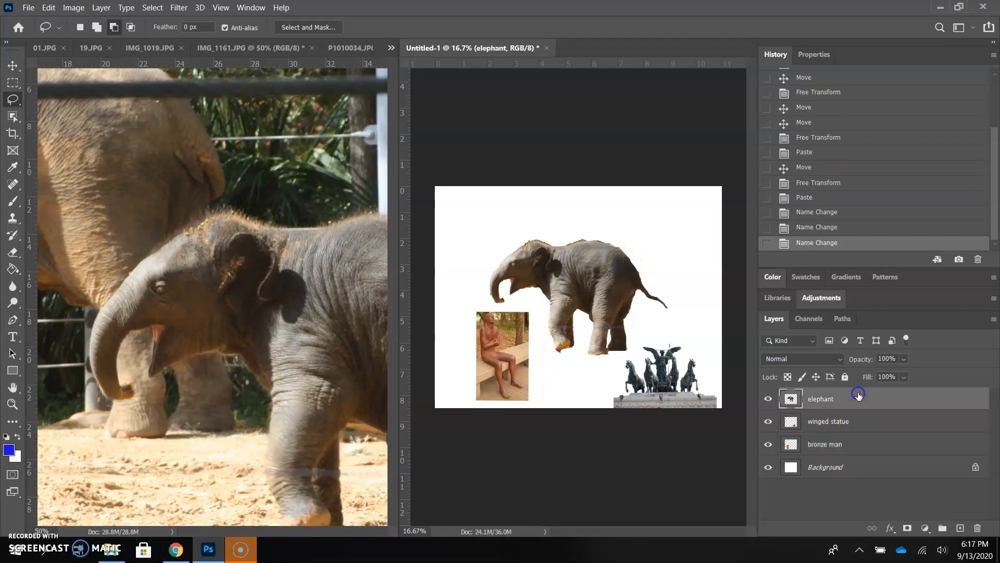
left_click(13, 73)
left_click_drag(664, 238, 678, 289)
key("Return")
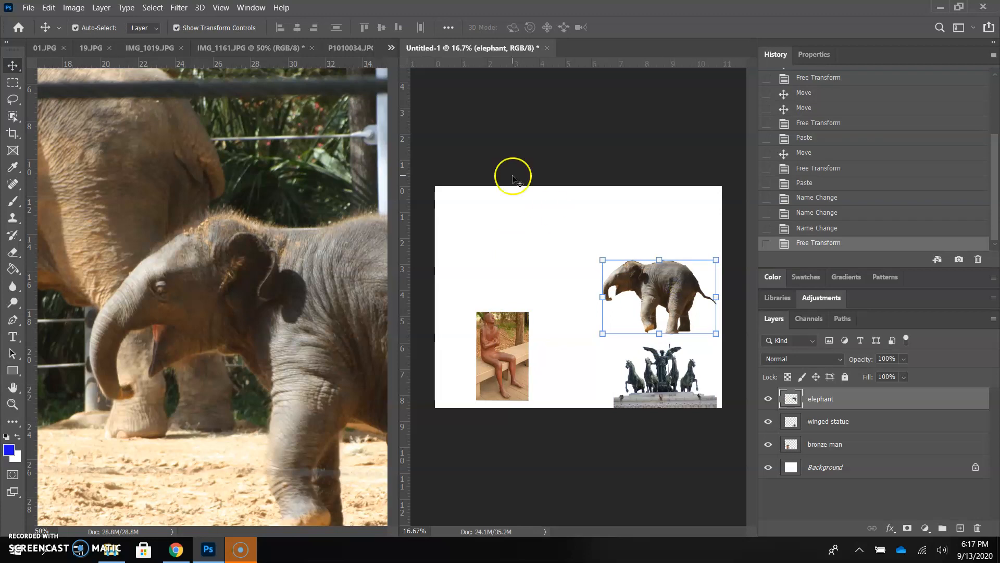
Step: Switch to IMG_1019.JPG and select the tree trunk with the Quick Selection tool, enlarging the brush to 200 px
left_click(258, 48)
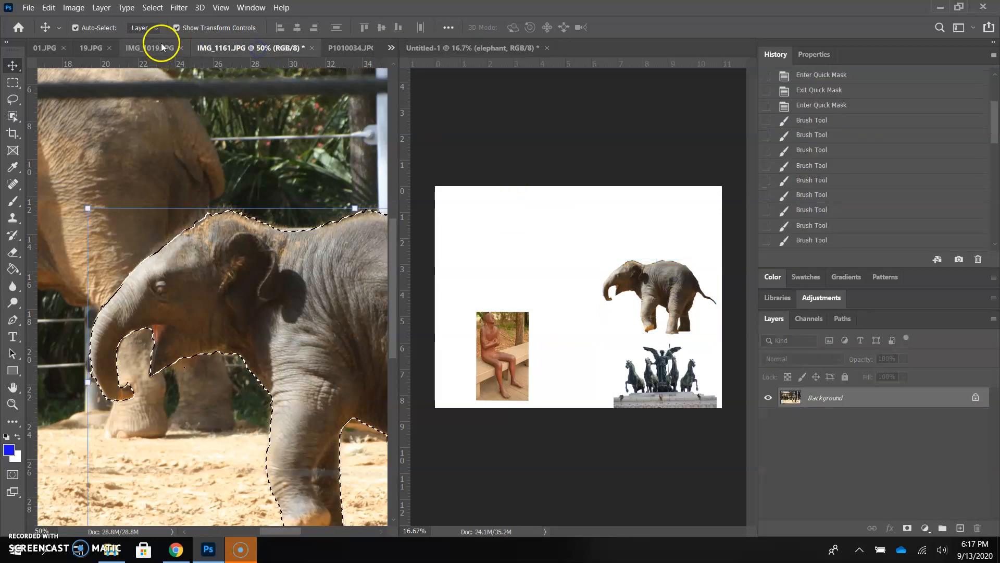
left_click(162, 47)
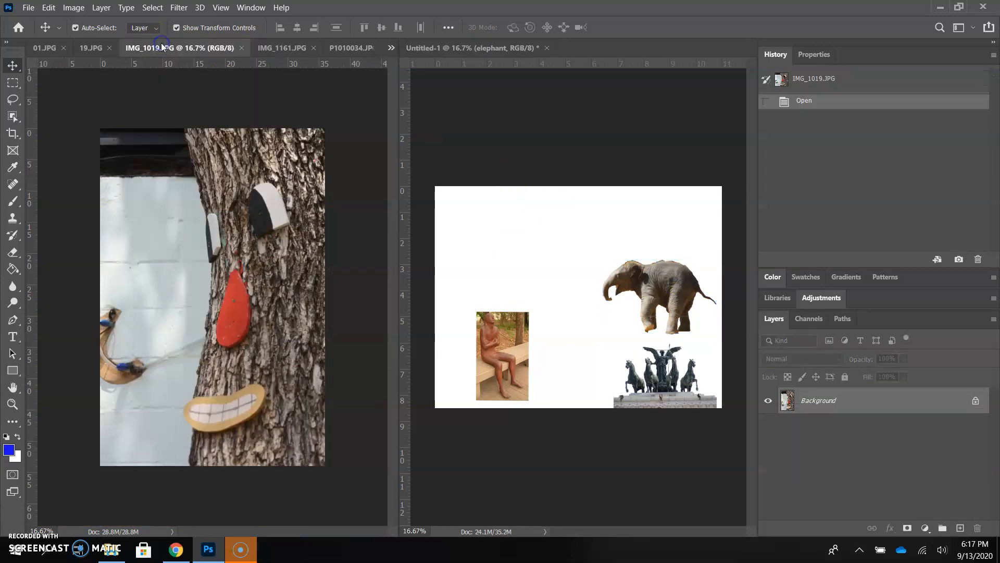
left_click(12, 118)
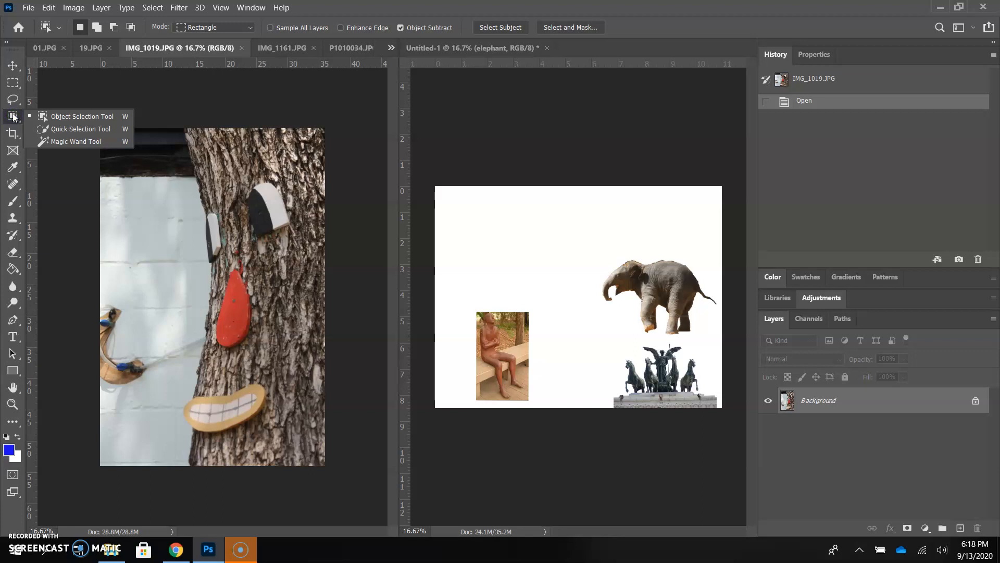
left_click(41, 128)
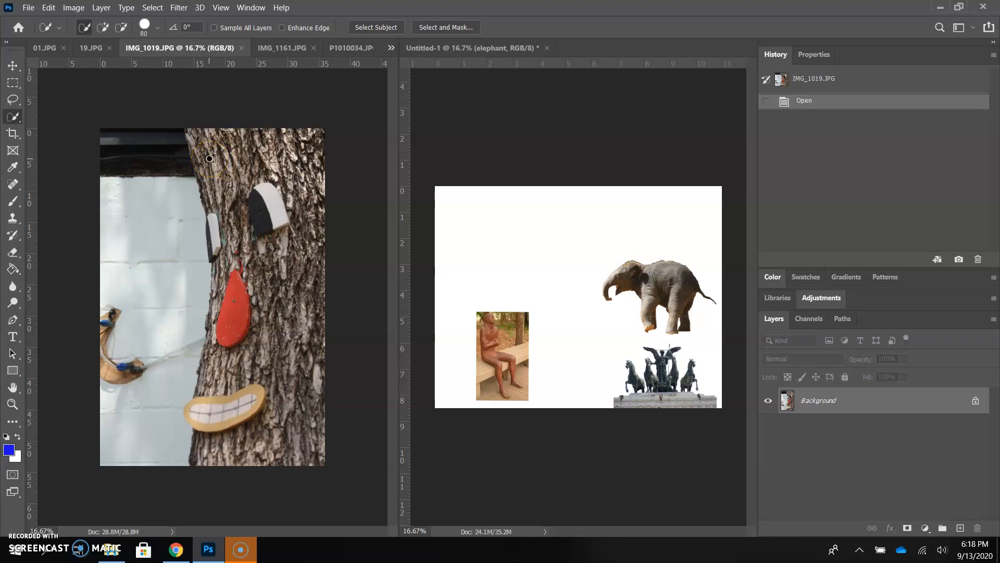
left_click_drag(217, 152, 217, 160)
mouse_move(237, 221)
left_mouse_down()
mouse_move(221, 446)
mouse_move(311, 453)
mouse_move(323, 380)
mouse_move(318, 168)
left_mouse_up()
left_click_drag(314, 128, 286, 286)
left_click(285, 239)
left_click_drag(215, 383, 213, 380)
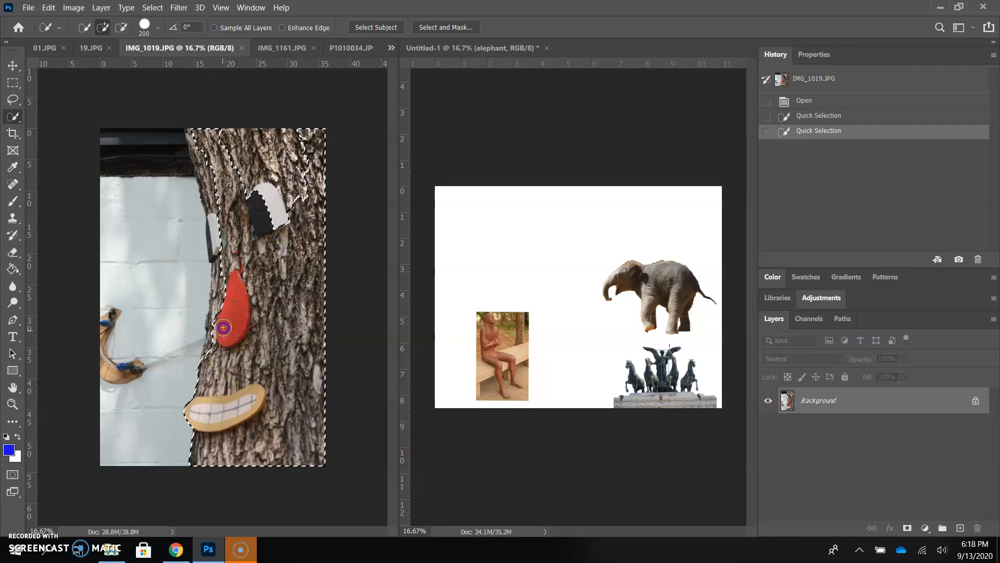
Step: Extend the Quick Selection over the entire tree trunk, adding its outer edge, the red nose, both eyes and the upper bark
left_click_drag(223, 327, 221, 332)
left_click(219, 336)
left_click(222, 316)
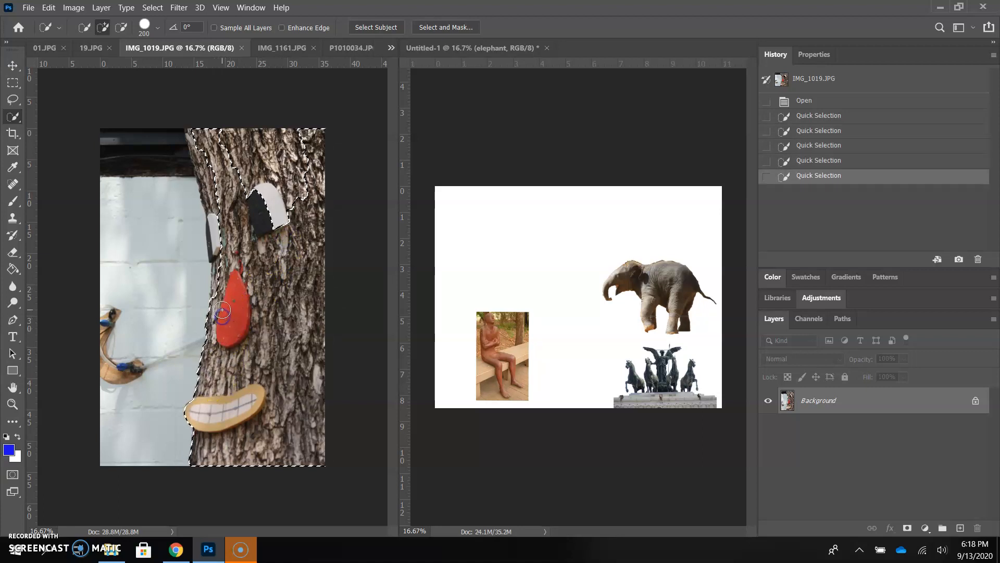
left_click(223, 295)
left_click(223, 267)
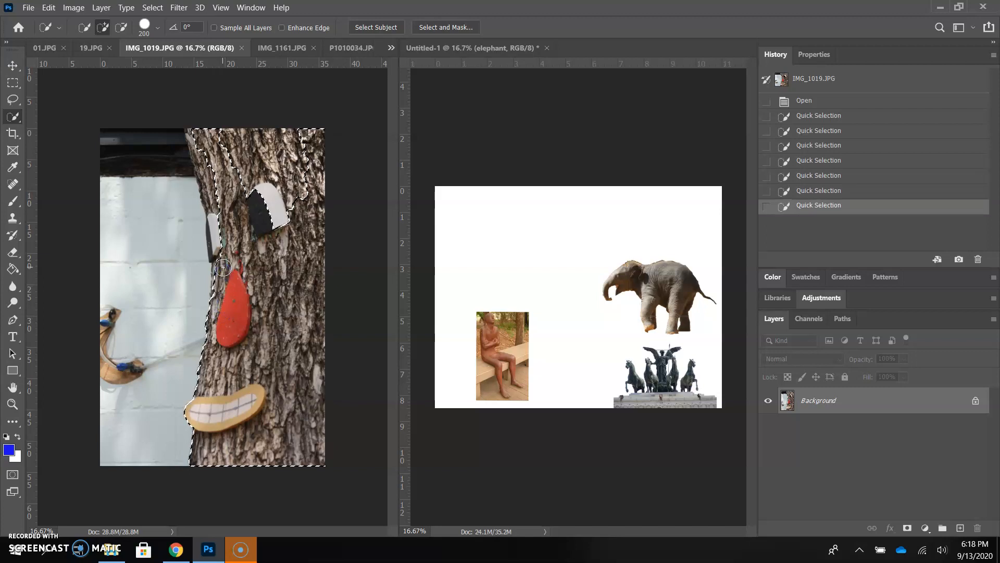
left_click(222, 204)
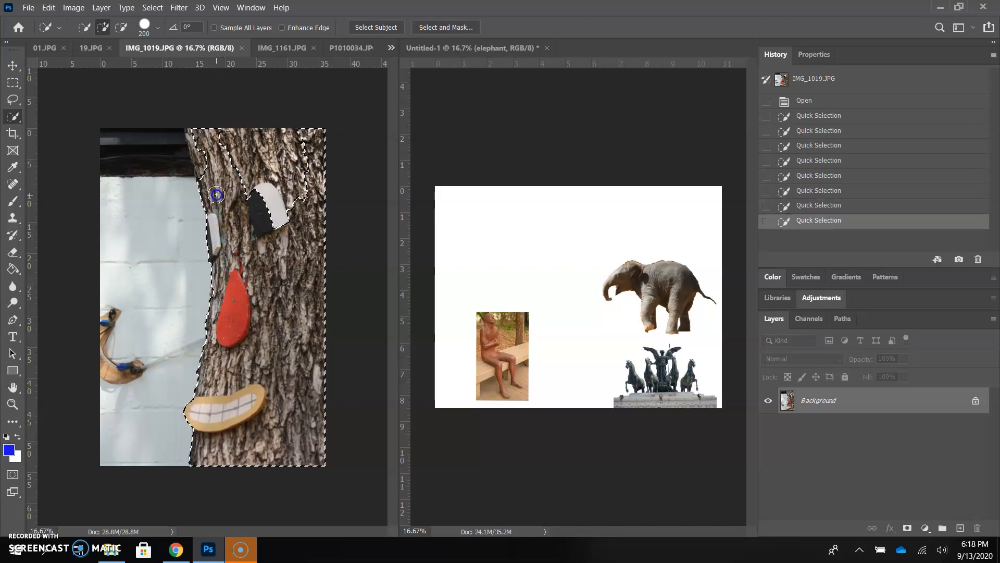
left_click(214, 189)
left_click(203, 149)
left_click(272, 190)
left_click(302, 139)
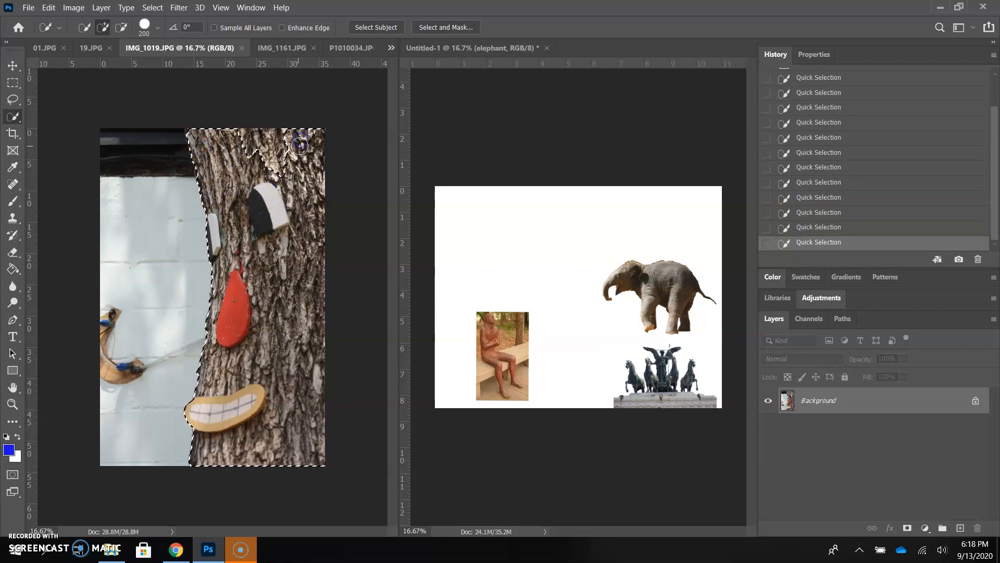
left_click(235, 167)
left_click(319, 154)
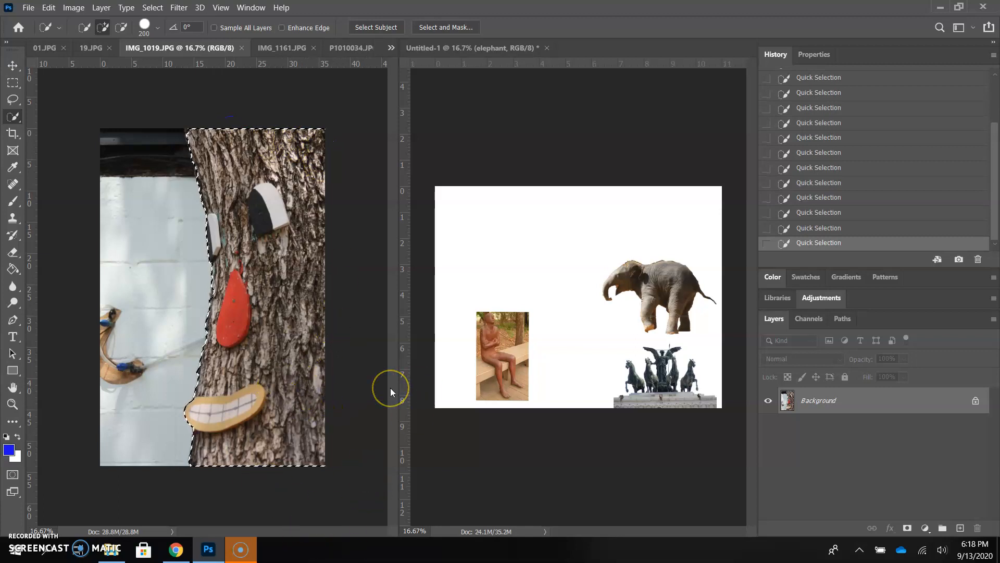
Step: Copy the selected tree from IMG_1019.JPG and paste it into Untitled-1
left_click(426, 431)
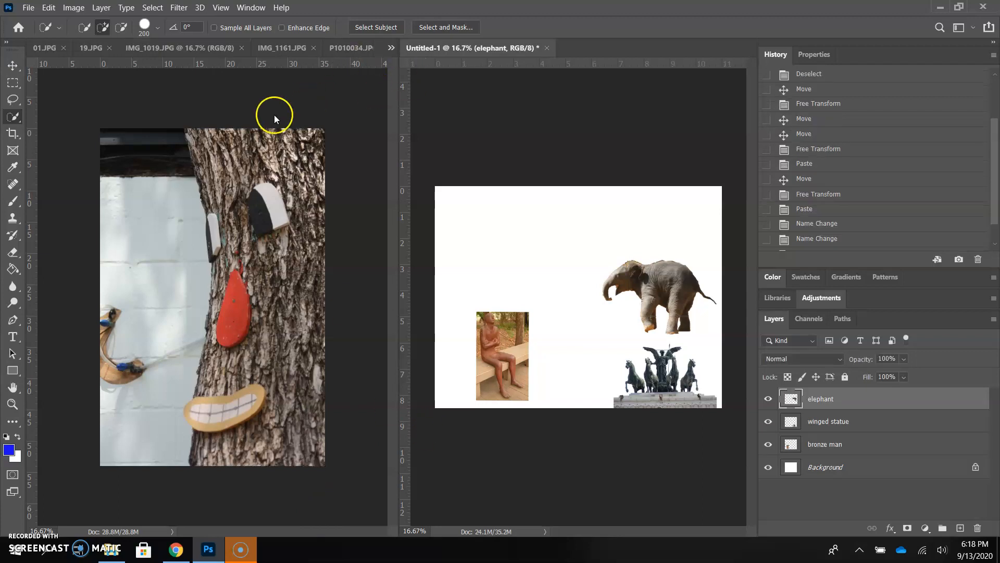
left_click(177, 51)
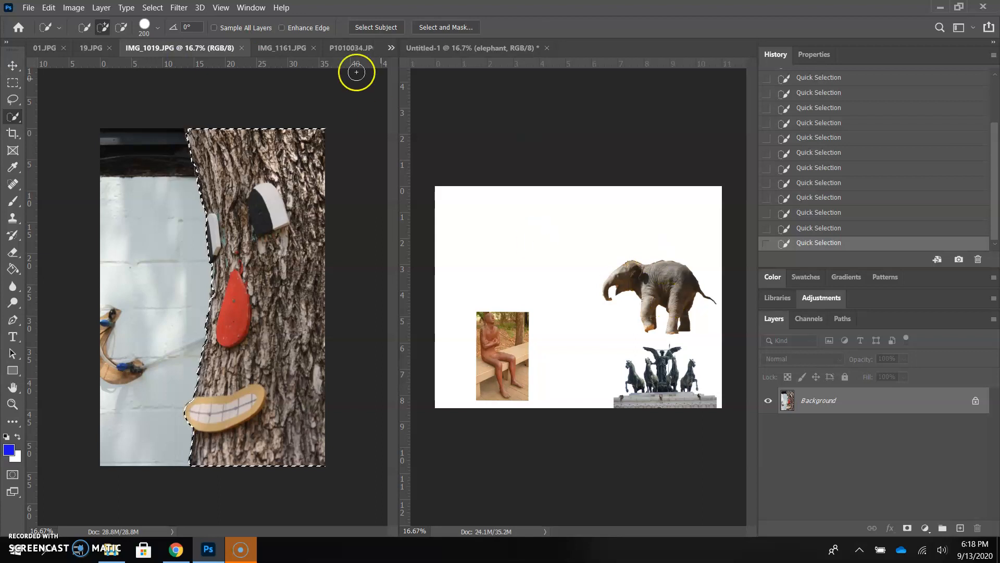
left_click(12, 66)
left_click(600, 273)
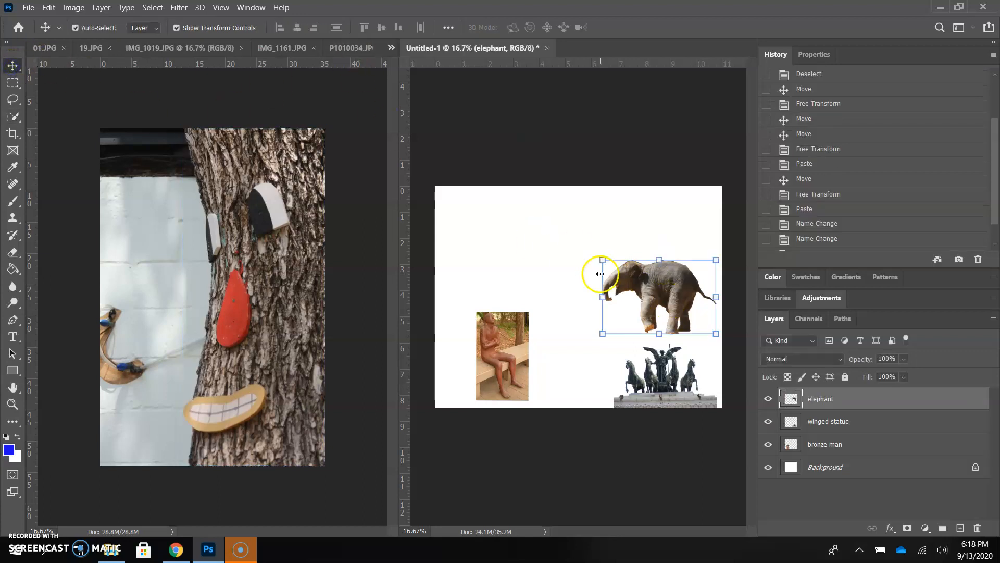
left_click(574, 261)
key("ctrl+v")
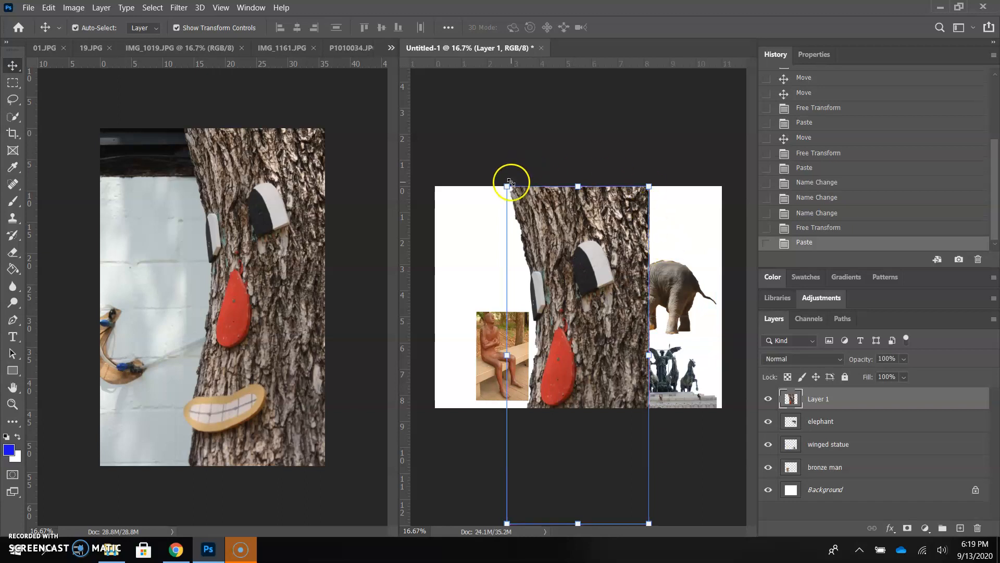
Step: Scale the pasted tree to about 41% and place it in the lower-right corner of the collage
left_click_drag(503, 185, 688, 227)
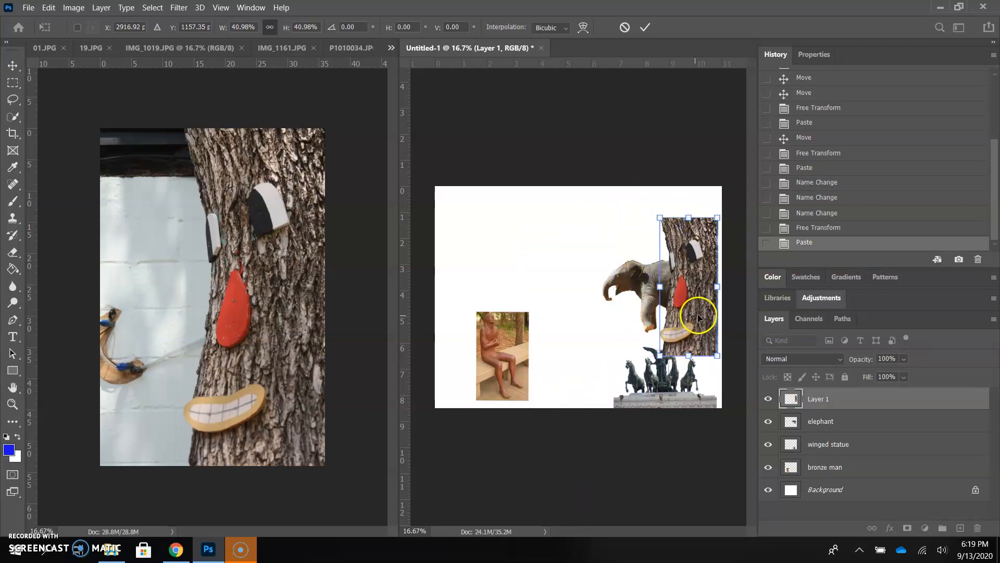
left_click_drag(698, 318, 706, 376)
key("Return")
Step: Rename the pasted tree's layer as "tree"
left_click(827, 402)
type("tree")
key("Return")
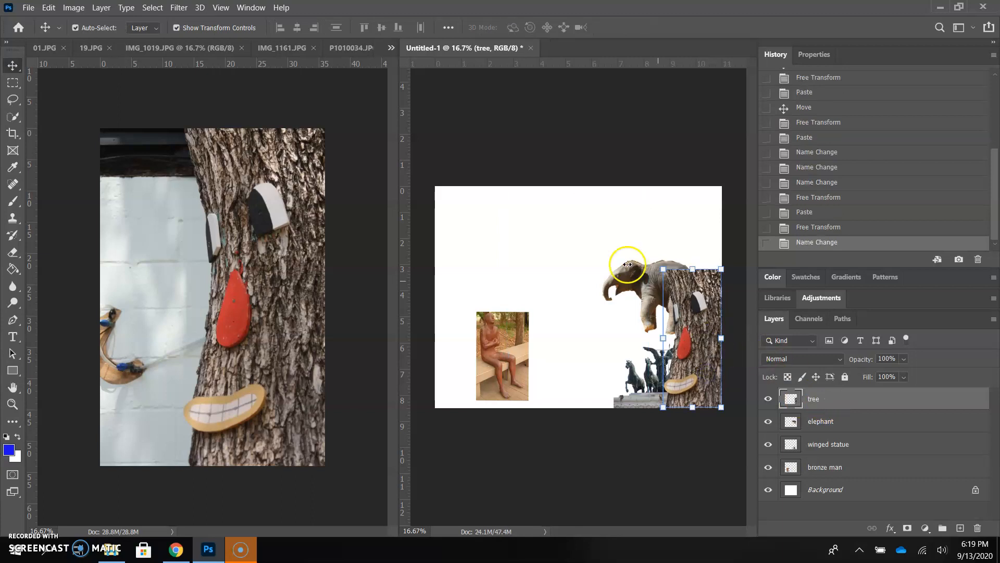
Step: Move the elephant above the bronze man and shift the winged statue left, clear of the tree
left_click_drag(627, 264, 535, 231)
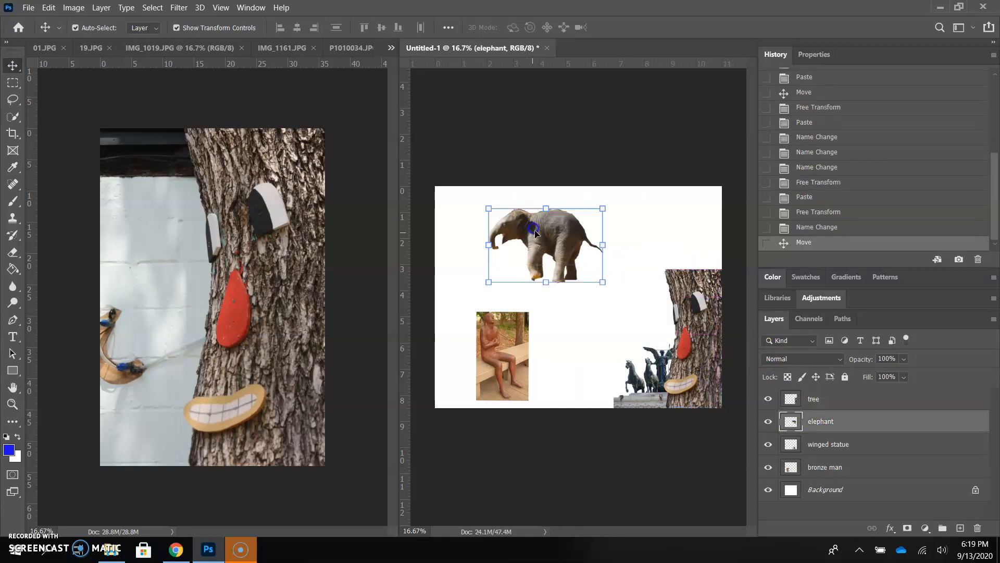
left_click_drag(645, 385, 579, 386)
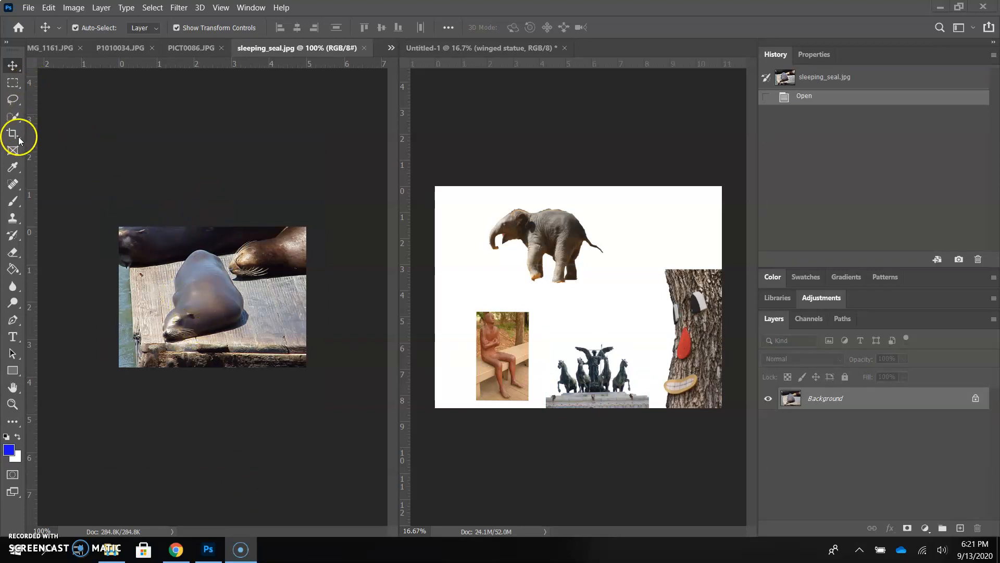
Step: Select the sleeping seal in sleeping_seal.jpg with the Magnetic Lasso, using a 7 px feather
left_click(12, 99)
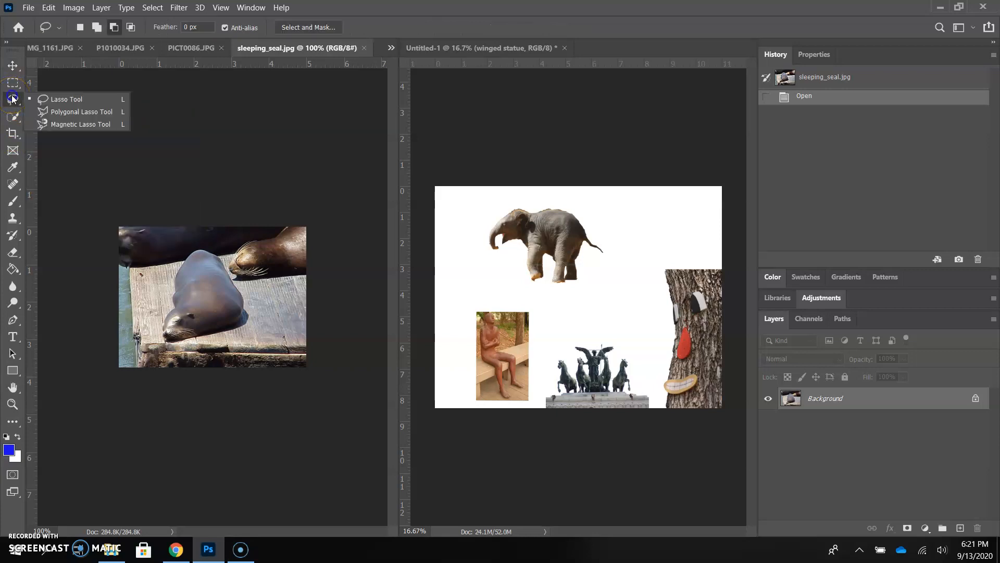
left_click(84, 125)
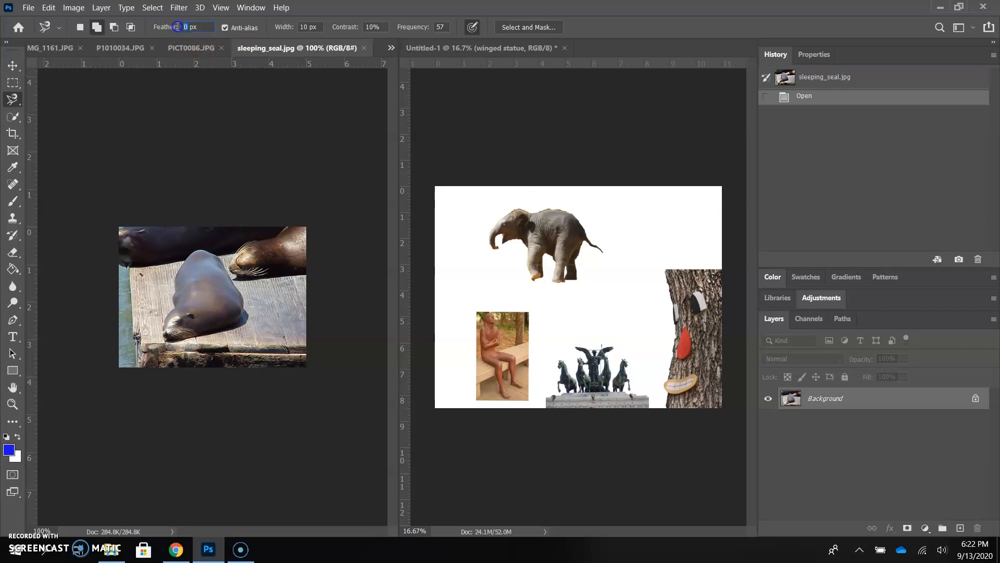
left_click(212, 202)
mouse_move(173, 276)
left_mouse_down()
mouse_move(193, 250)
mouse_move(209, 253)
mouse_move(248, 312)
mouse_move(234, 330)
mouse_move(170, 341)
mouse_move(163, 320)
mouse_move(180, 297)
left_mouse_up()
left_click(182, 296)
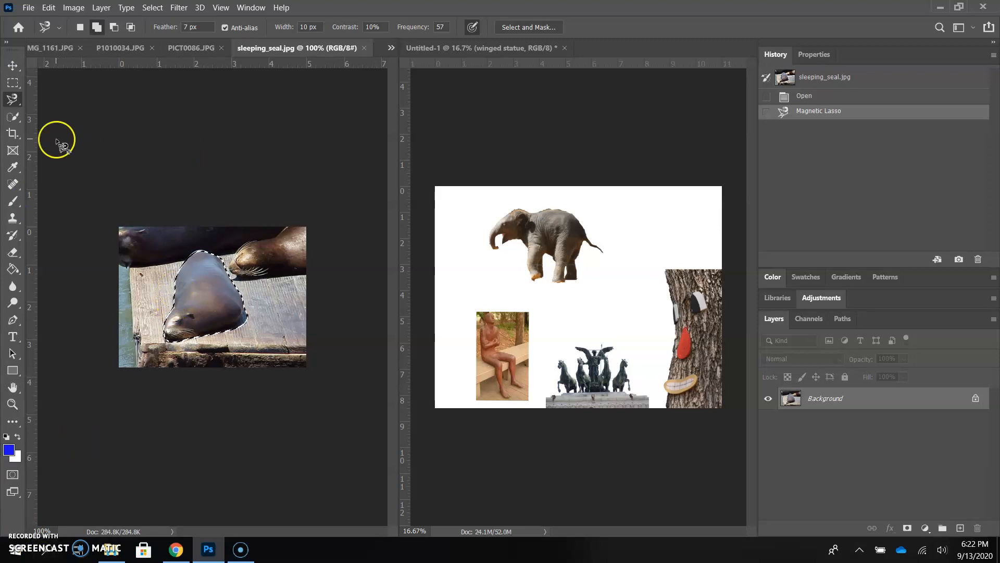
Step: Examine the edges of the feathered seal selection in Quick Mask mode and return to the standard view
left_click(13, 474)
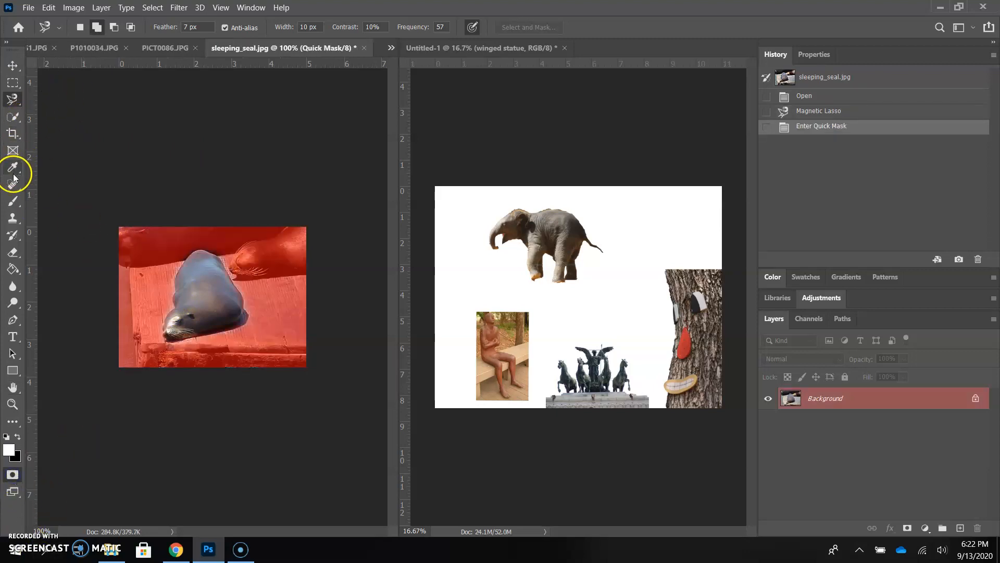
left_click(13, 201)
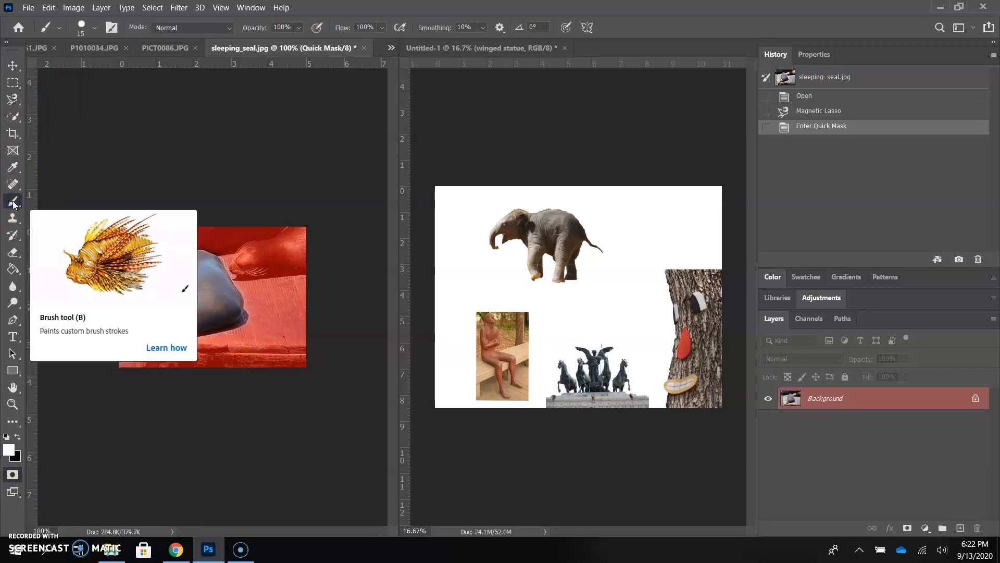
key("ctrl+plus")
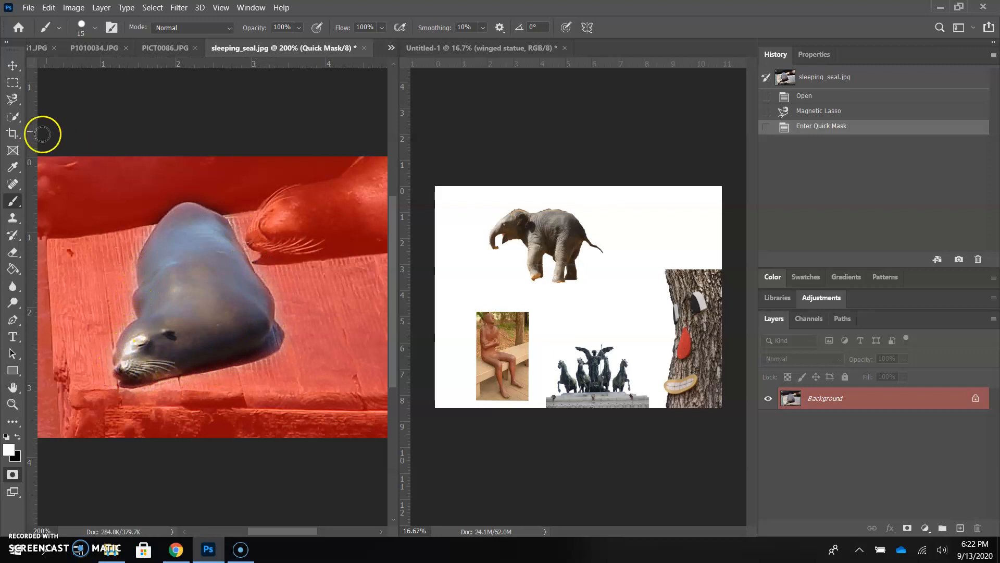
left_click(13, 475)
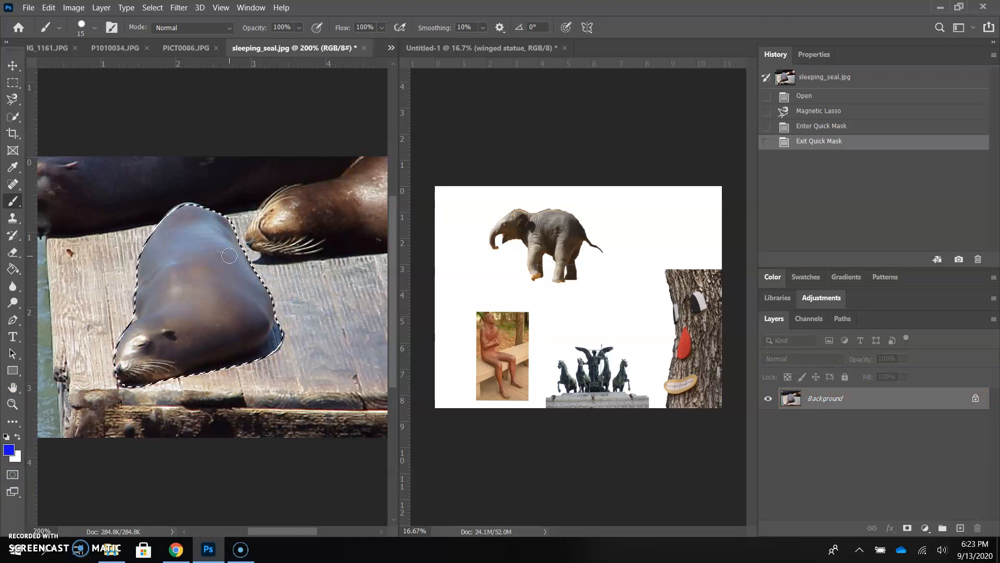
Step: Try the pasted seal in Untitled-1, enlarged above the tree, and delete its layer
left_click(598, 291)
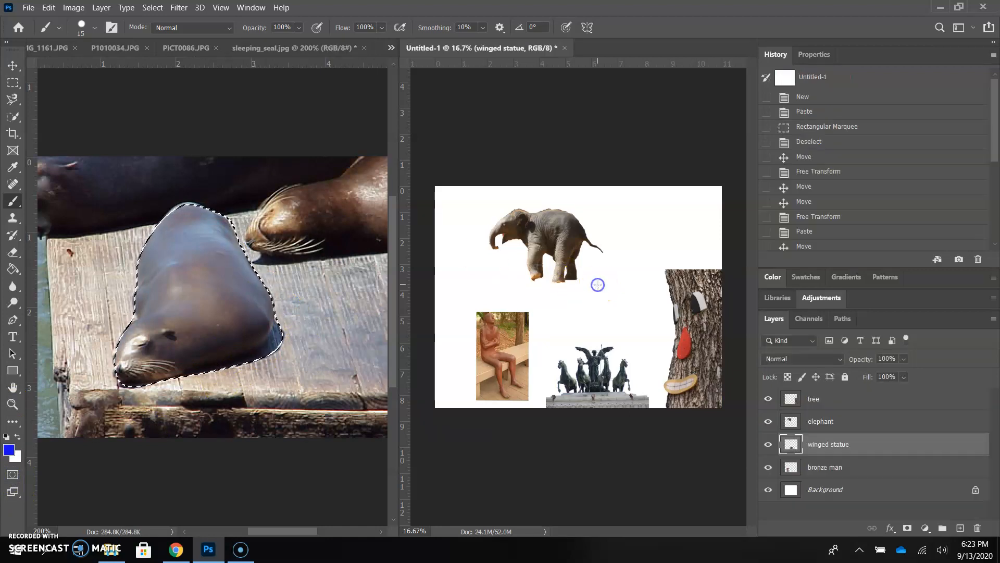
key("ctrl+v")
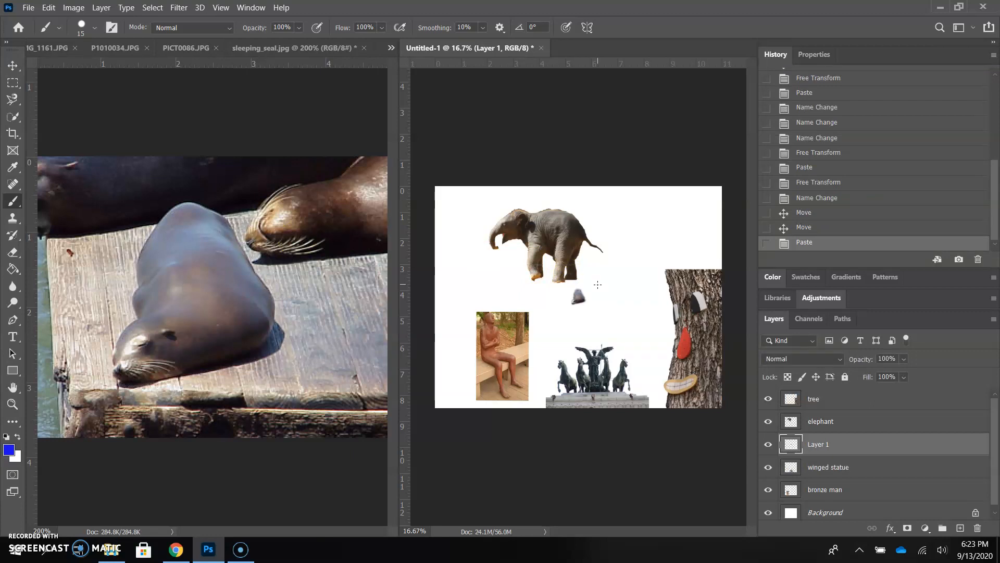
key("ctrl+t")
left_click_drag(589, 306, 667, 229)
key("Return")
key("b")
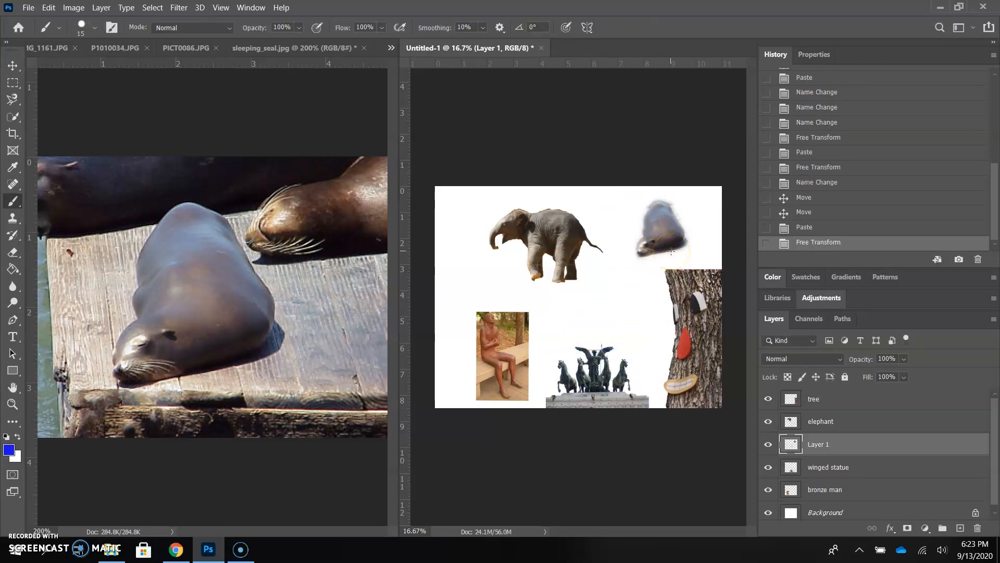
key("Delete")
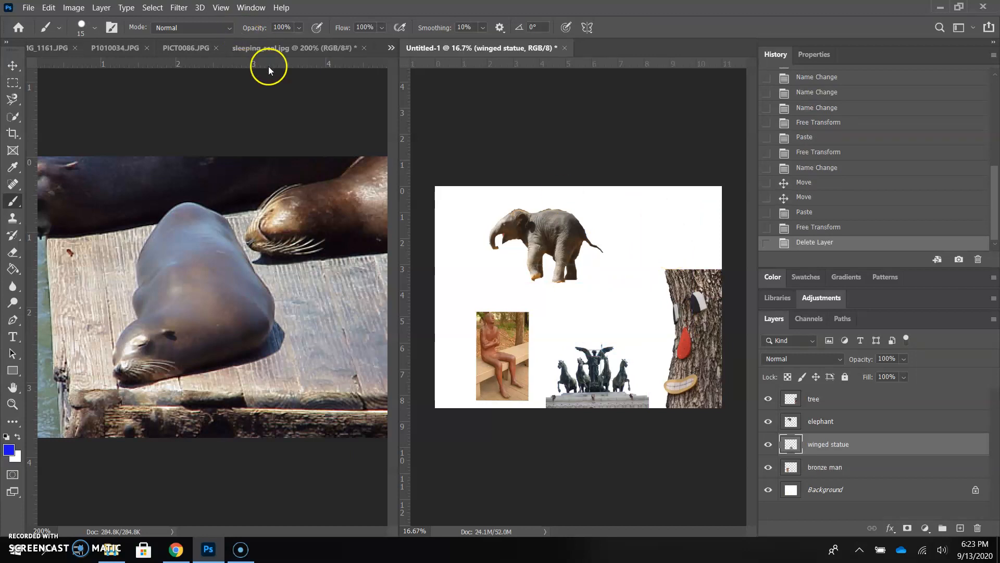
Step: Switch to 01.JPG and select the oval mirror with the Magnetic Lasso, tracing around its outer rim
left_click(185, 48)
left_click(128, 48)
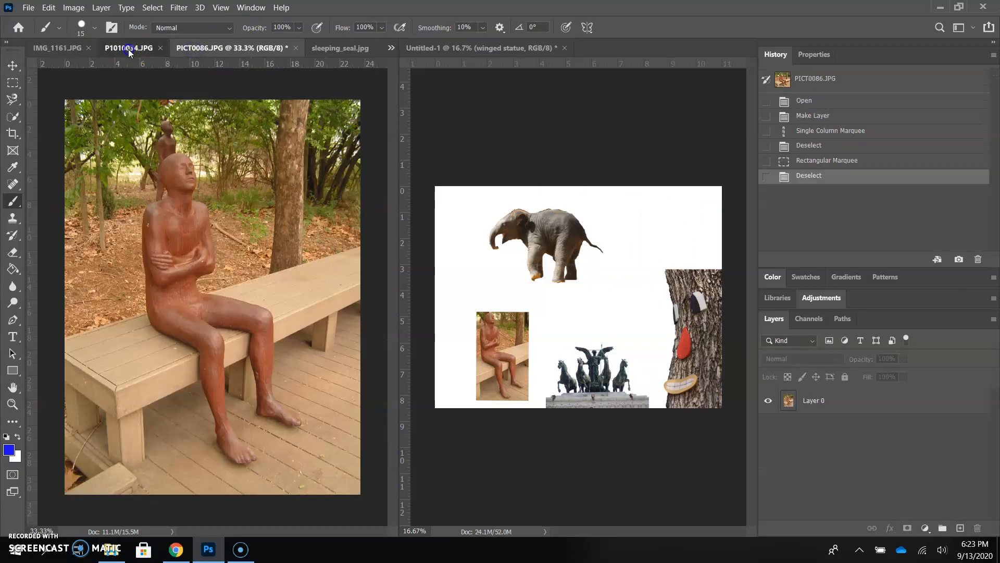
left_click(65, 47)
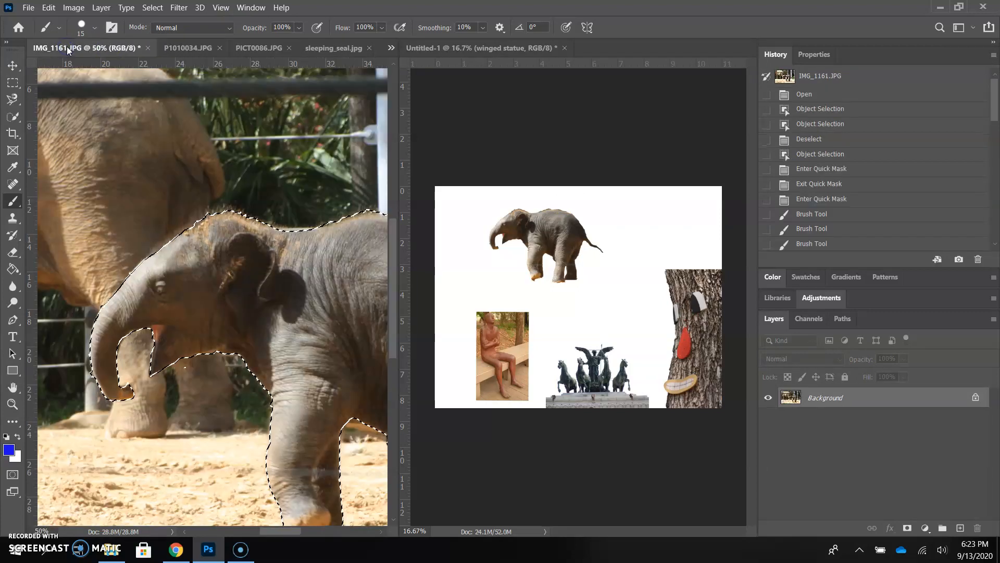
left_click(392, 52)
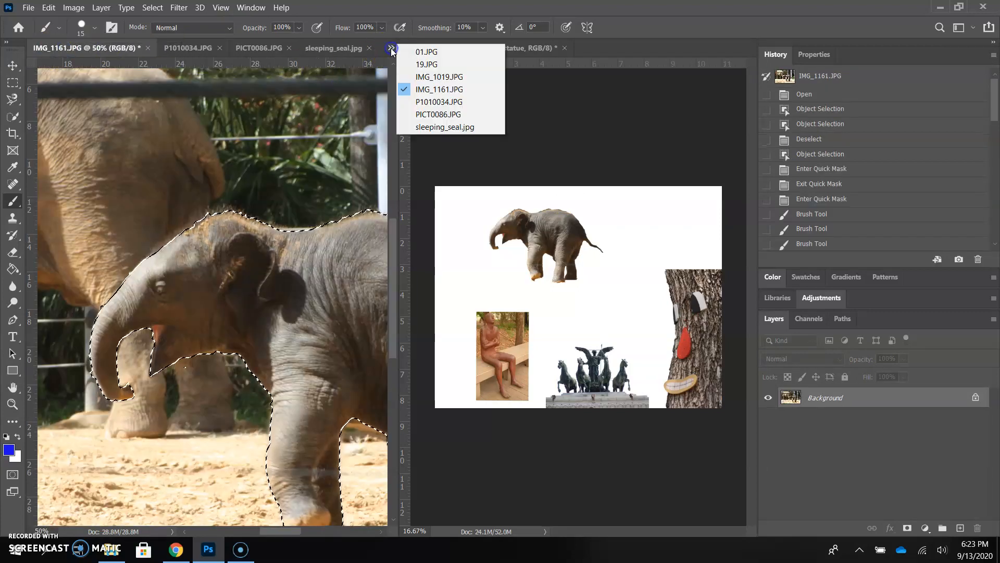
left_click(469, 50)
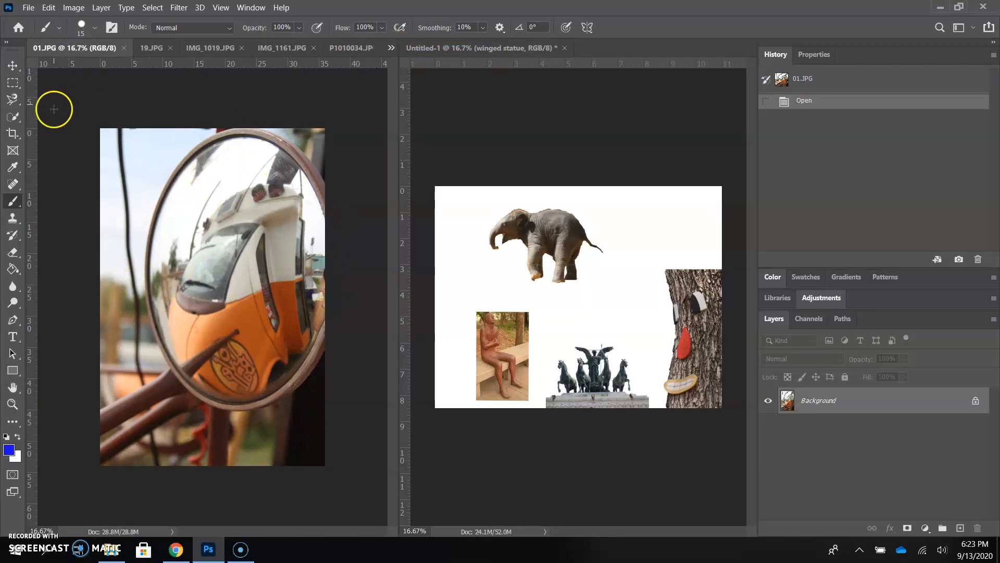
left_click(12, 99)
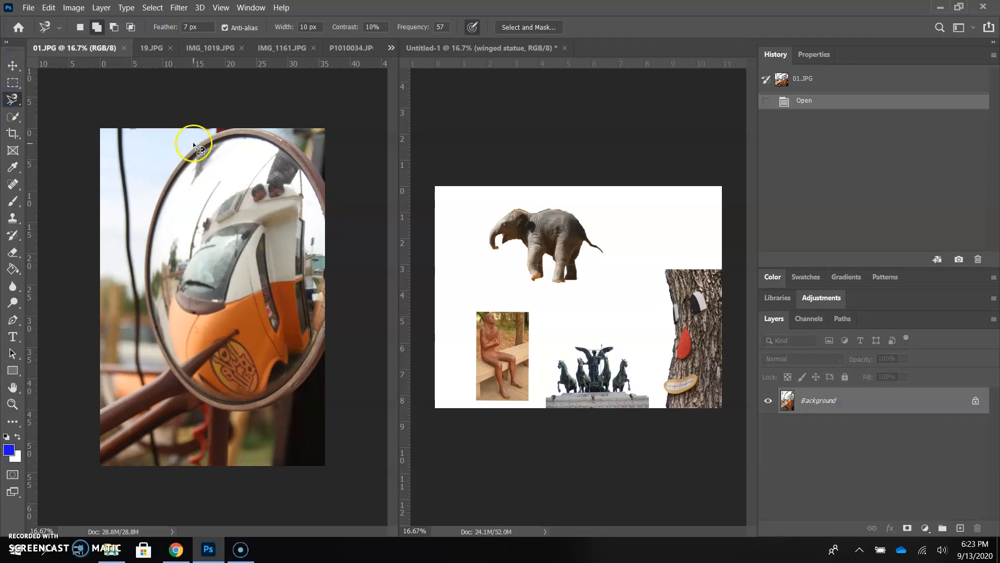
mouse_move(191, 150)
left_mouse_down()
mouse_move(174, 160)
mouse_move(147, 223)
mouse_move(147, 305)
left_mouse_up()
mouse_move(155, 329)
left_mouse_down()
mouse_move(198, 401)
mouse_move(255, 414)
mouse_move(300, 385)
mouse_move(328, 324)
mouse_move(333, 185)
mouse_move(294, 142)
mouse_move(263, 130)
mouse_move(201, 146)
left_mouse_up()
left_click(203, 152)
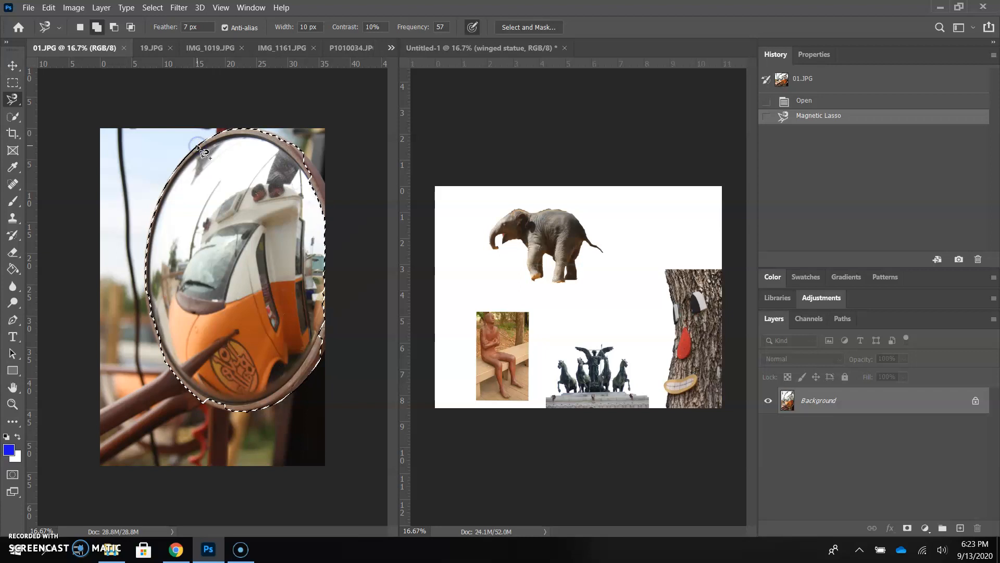
Step: Add the missed upper-right rim of the mirror to the selection with the Polygonal Lasso, using a 7 px feather
left_click(11, 98)
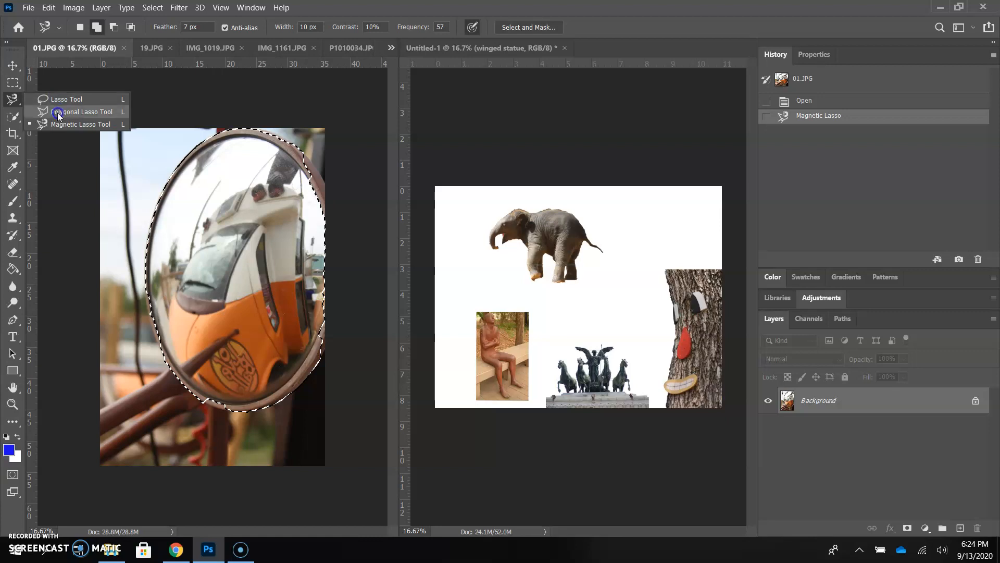
left_click(58, 112)
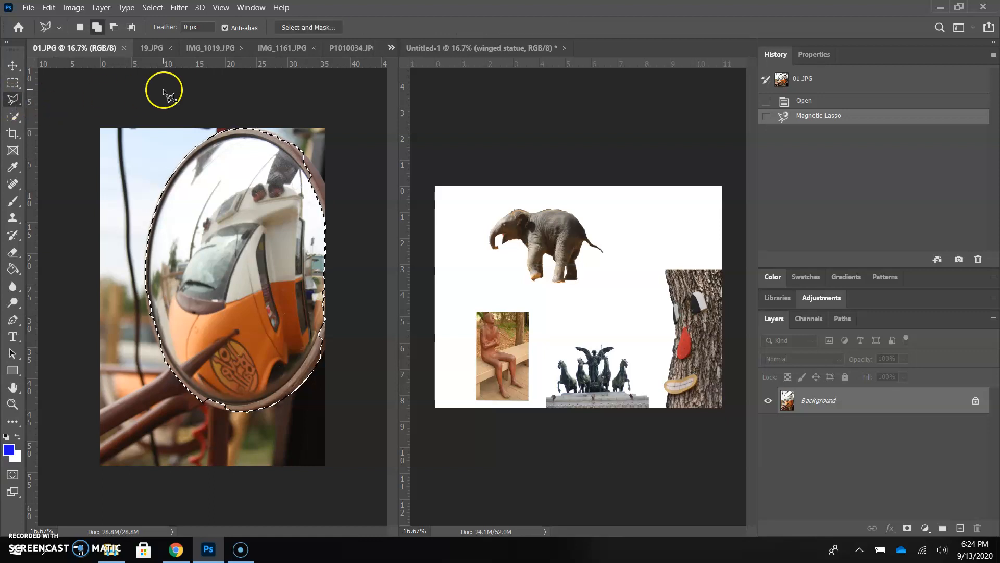
left_click(190, 26)
left_click(153, 27)
type("7")
key("Return")
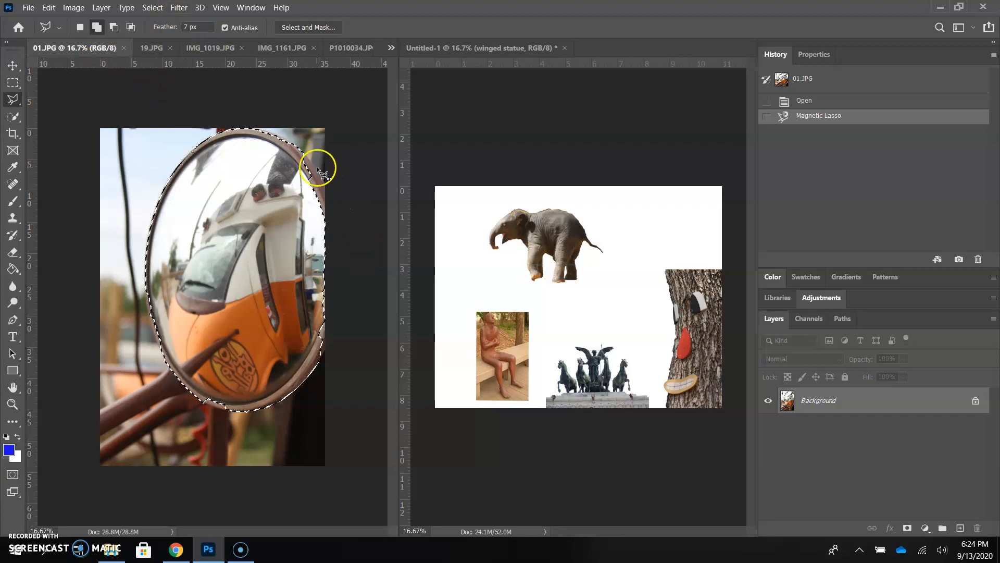
left_click(302, 150)
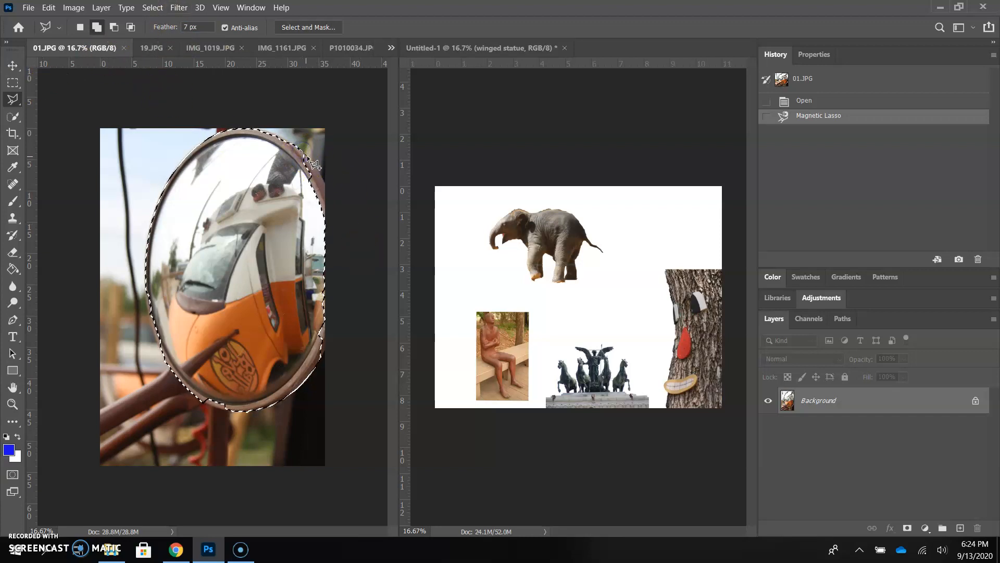
left_click(320, 175)
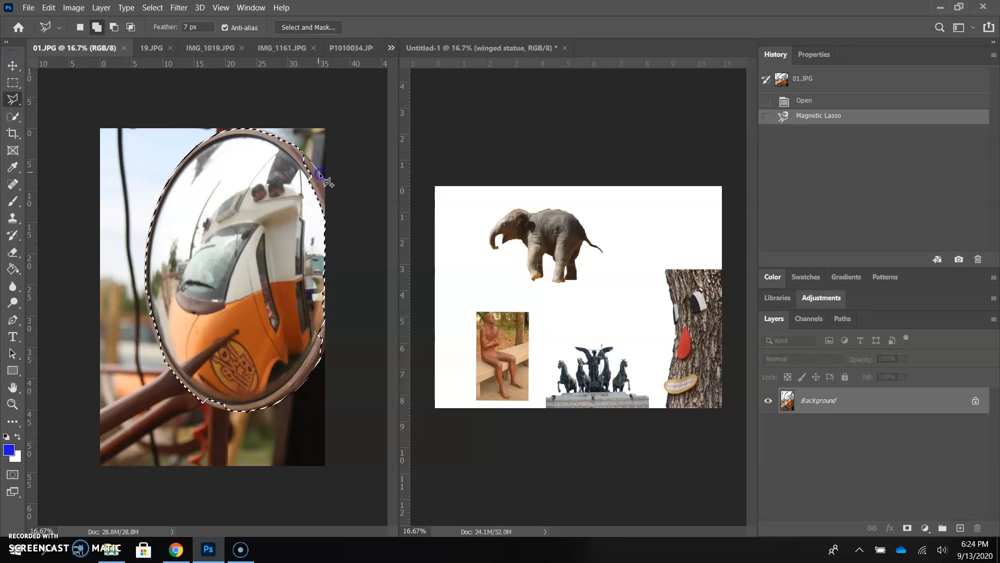
left_click(325, 184)
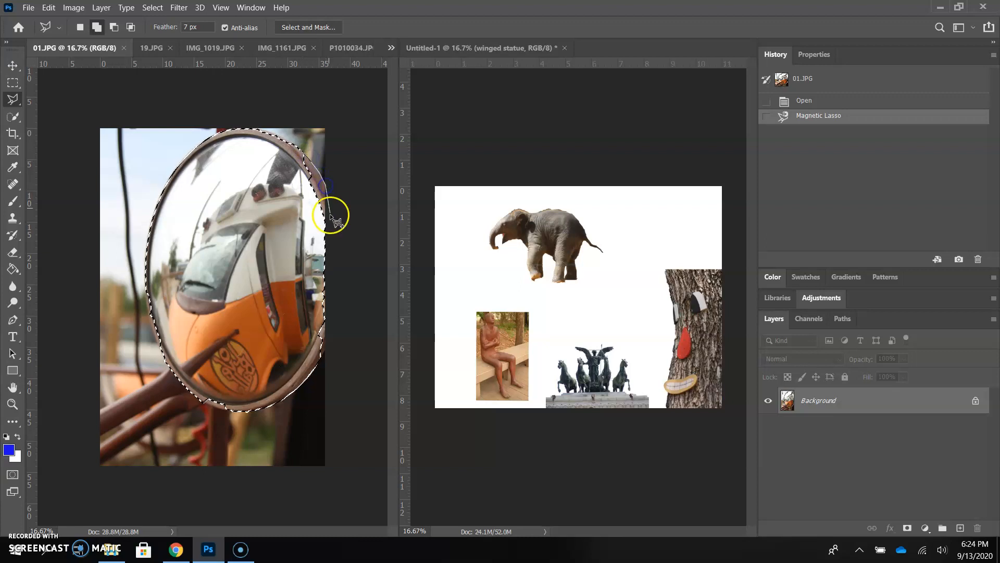
left_click(289, 184)
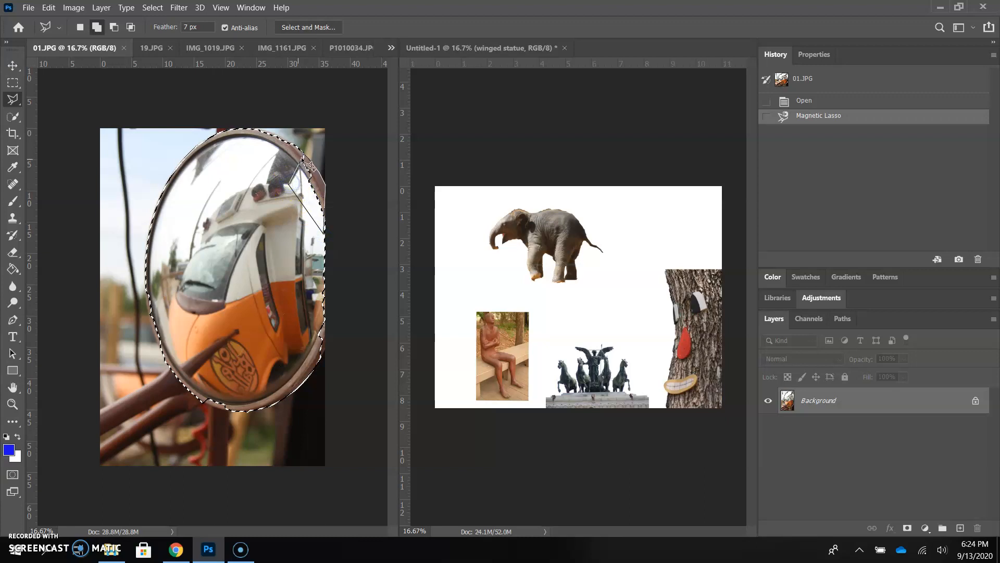
left_click(303, 155)
double_click(311, 164)
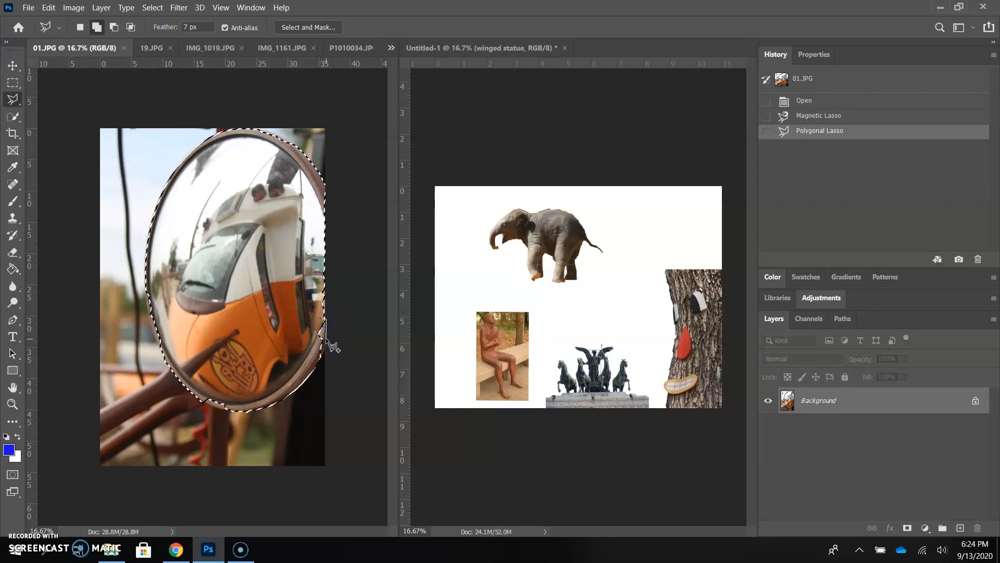
Step: Extend the mirror selection with the Polygonal Lasso to include the missed rim areas at its lower right and bottom
left_click(323, 354)
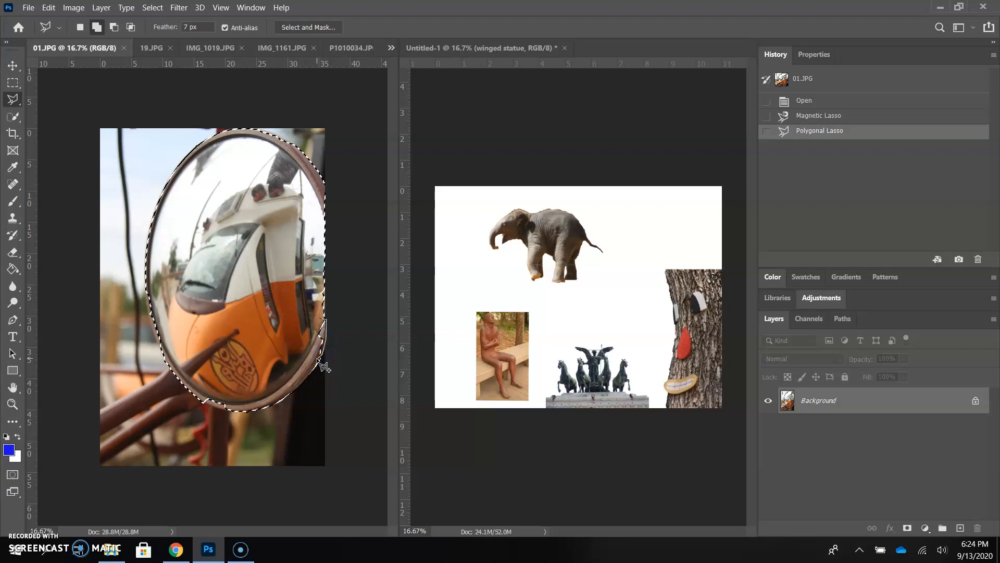
left_click(320, 315)
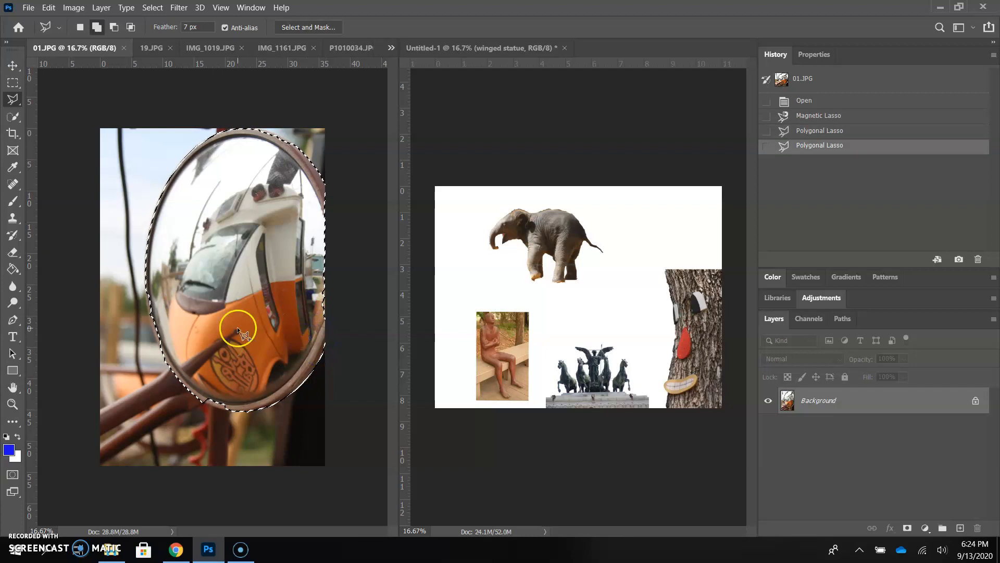
left_click(230, 409)
left_click(222, 409)
left_click(202, 403)
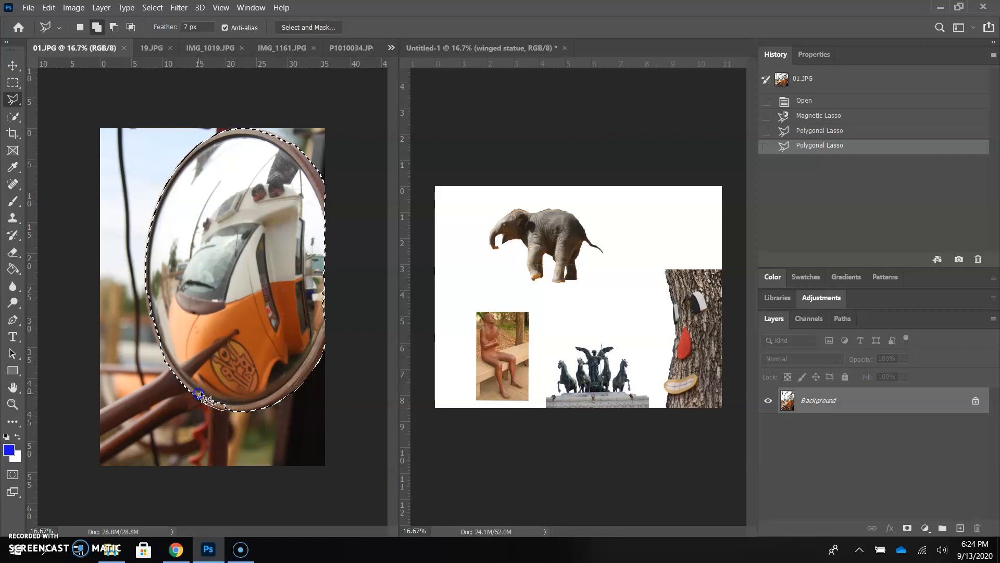
left_click(230, 399)
left_click(227, 409)
left_click(227, 409)
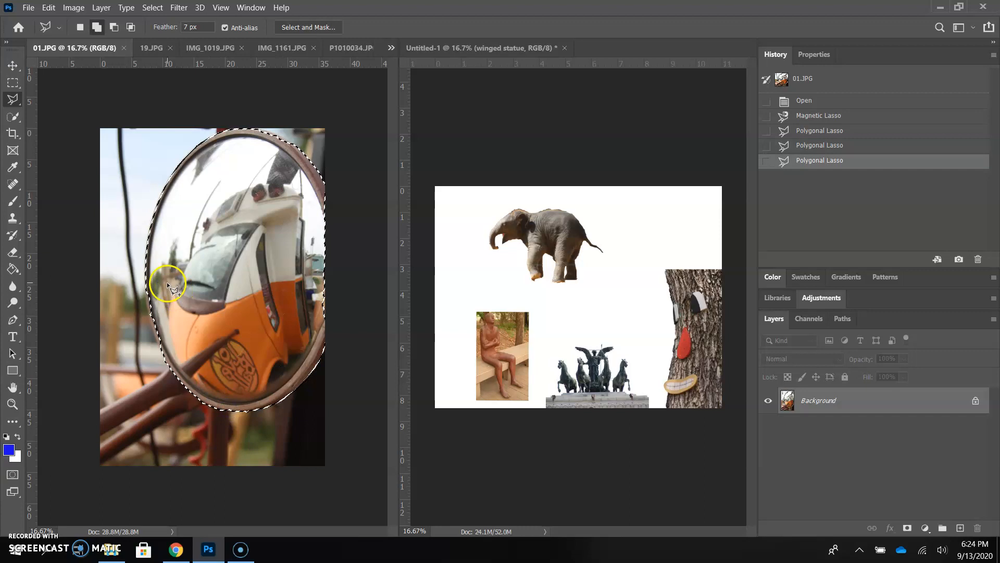
Step: Add the missed sliver along the mirror's lower-left rim to the selection with the Polygonal Lasso
left_click(168, 359)
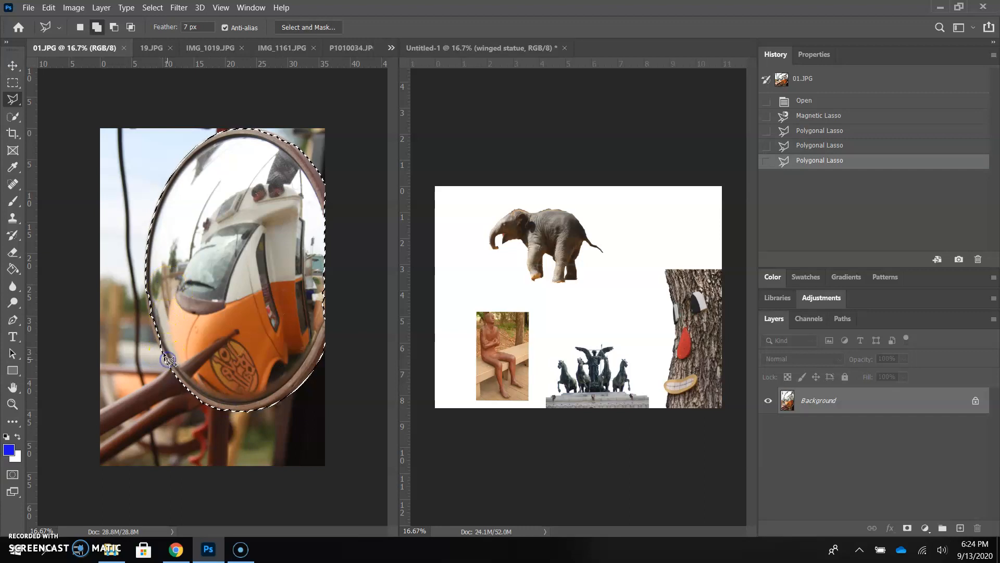
left_click(159, 346)
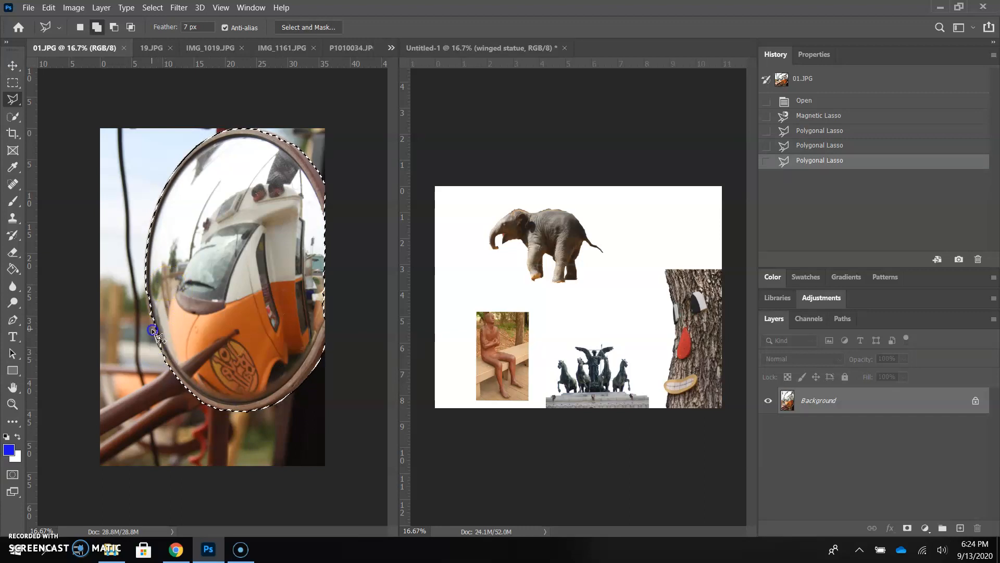
left_click(147, 304)
left_click(146, 287)
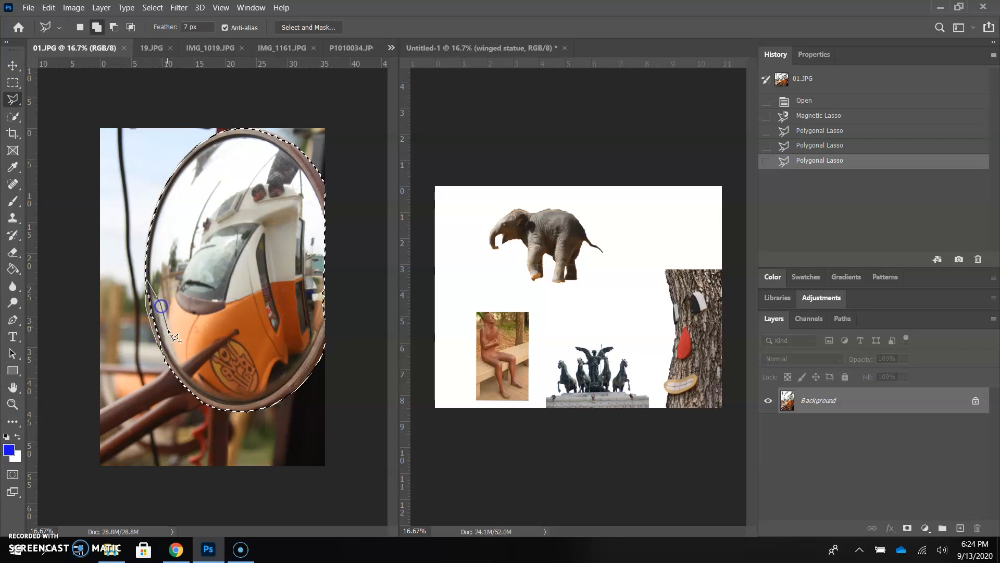
double_click(167, 355)
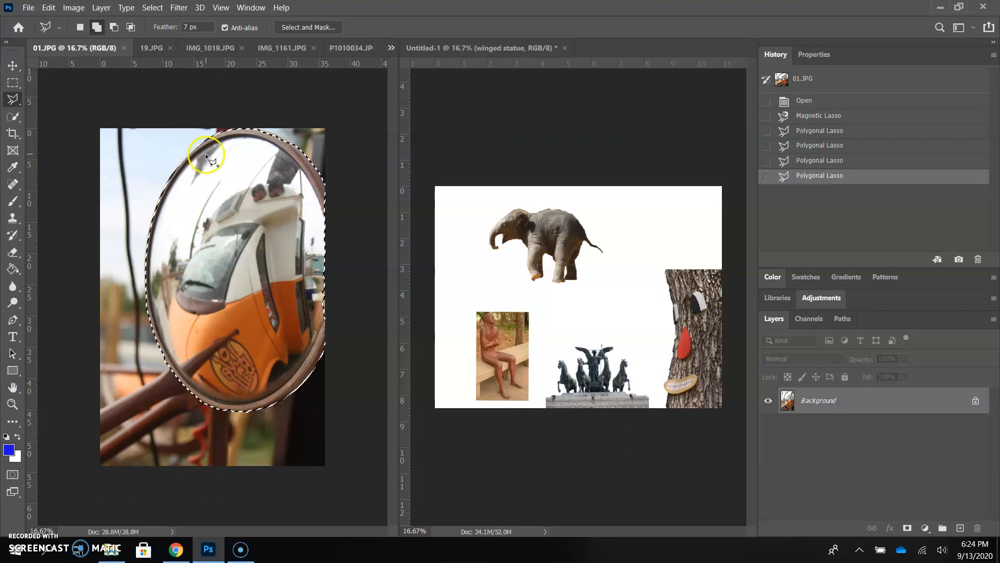
Step: Paste the selected mirror into Untitled-1 and scale it to 54.49%, positioned just below the elephant's back
left_click(13, 65)
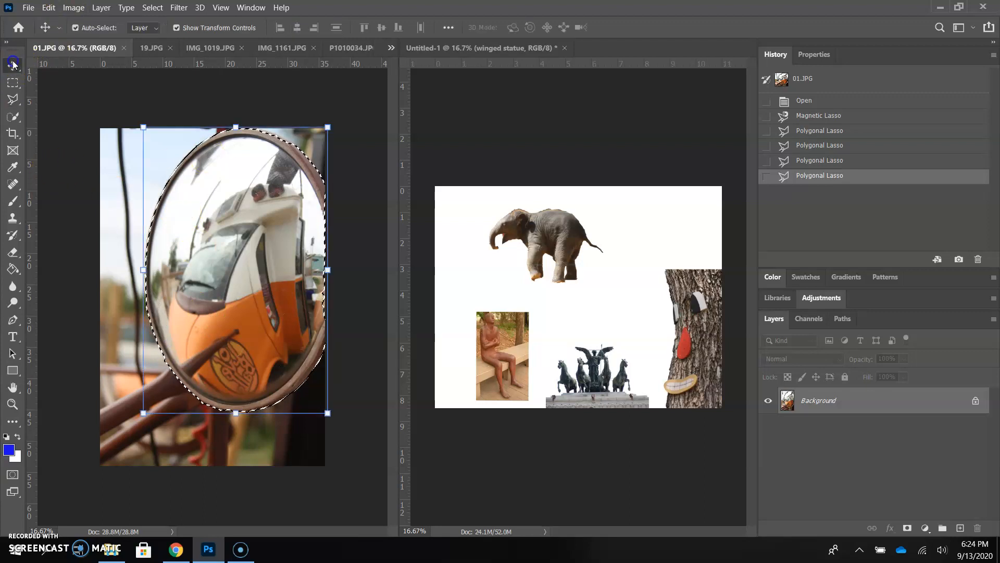
left_click(678, 255)
key("ctrl+v")
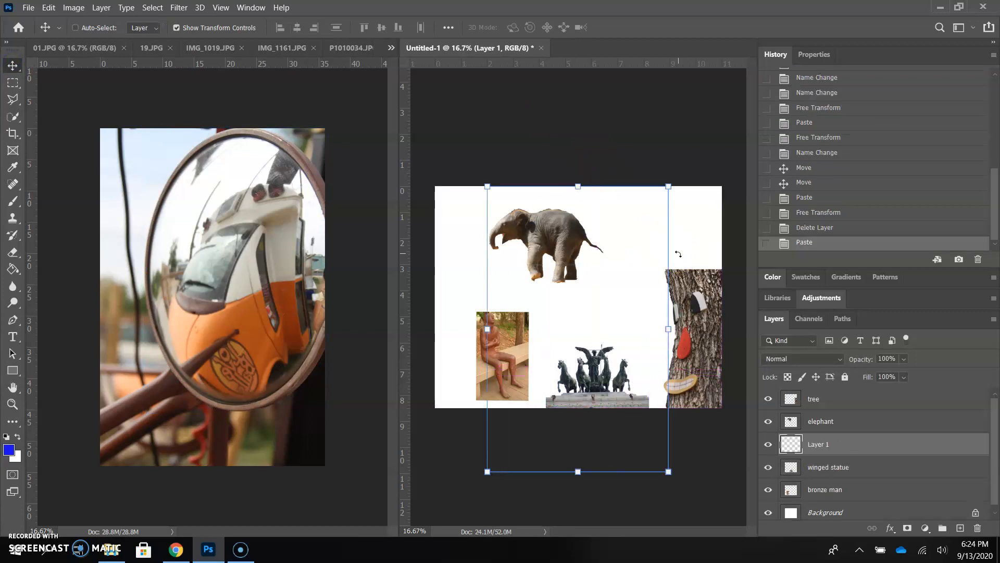
left_click_drag(646, 240, 615, 209)
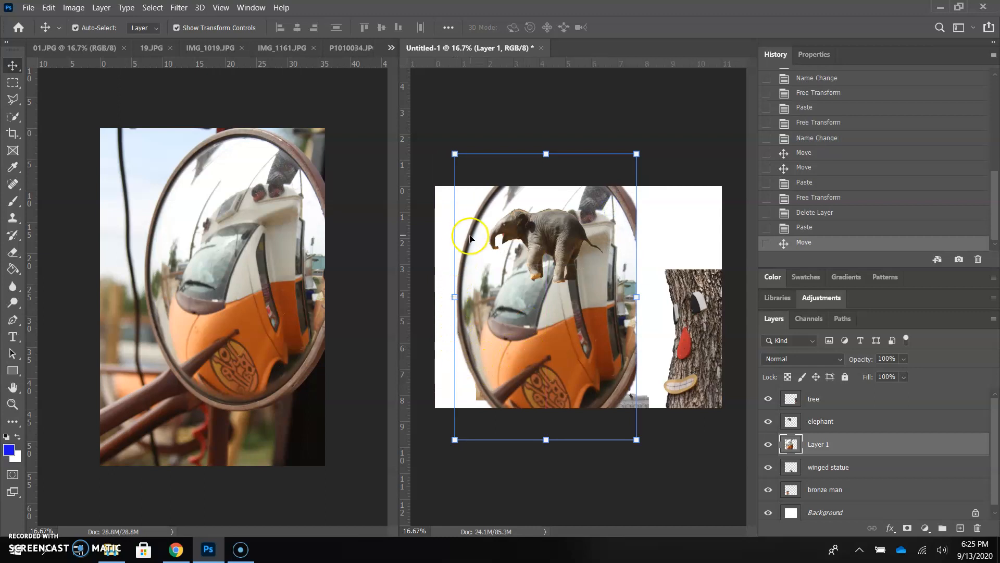
left_click_drag(639, 153, 563, 286)
left_click_drag(536, 343, 563, 289)
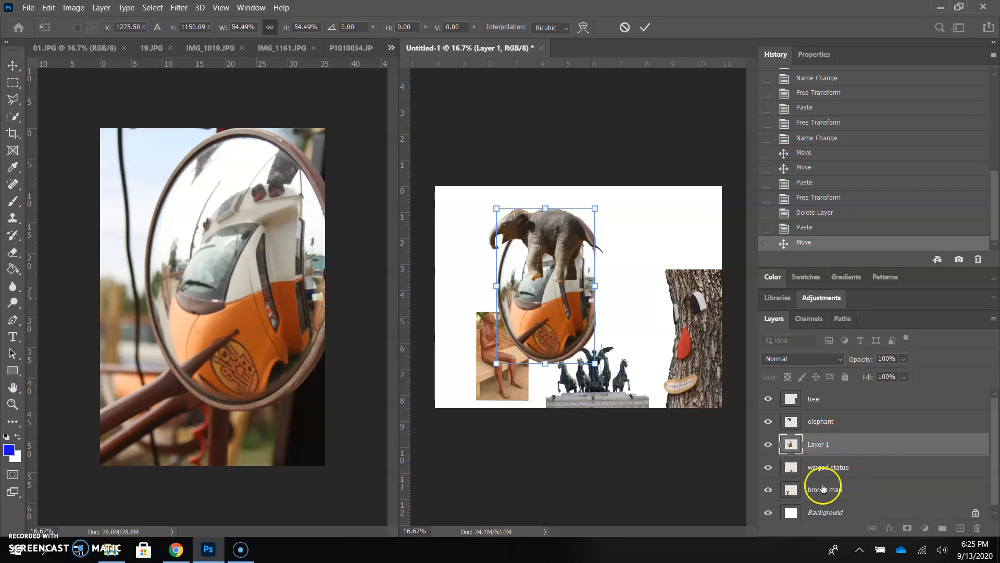
Step: Rename the pasted layer as mirror and move it above the tree layer, to the front of the stack
double_click(818, 444)
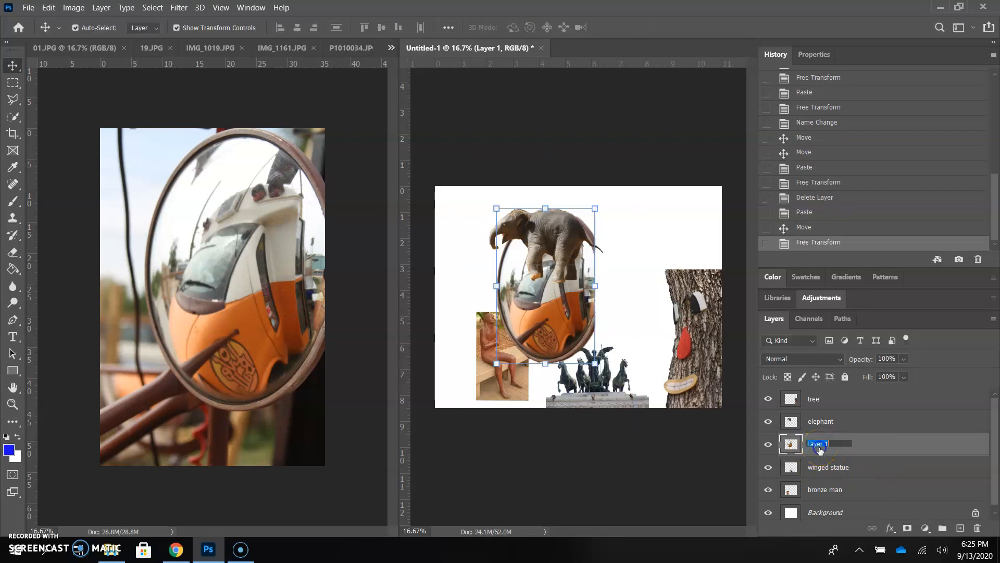
key("Return")
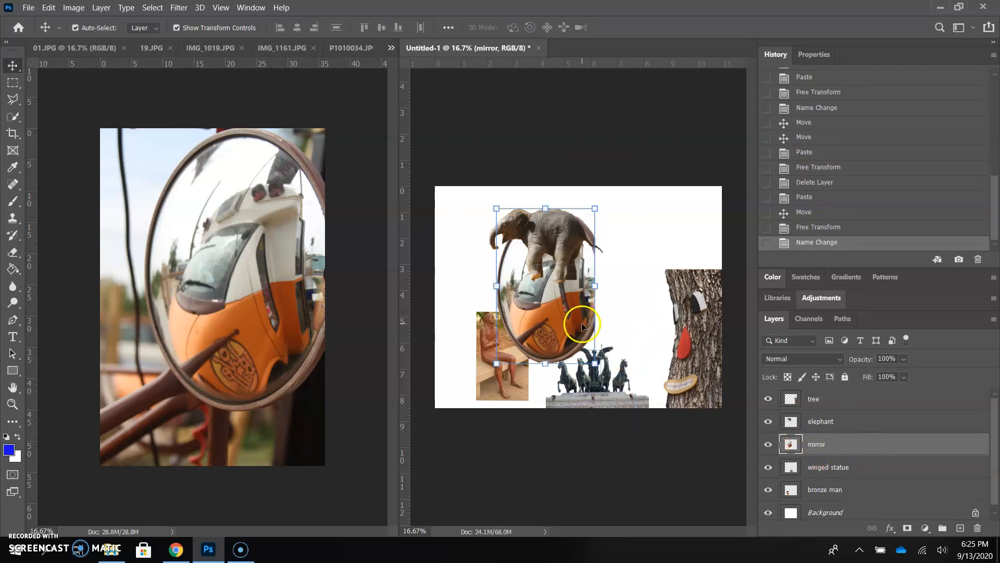
left_click_drag(855, 444, 843, 395)
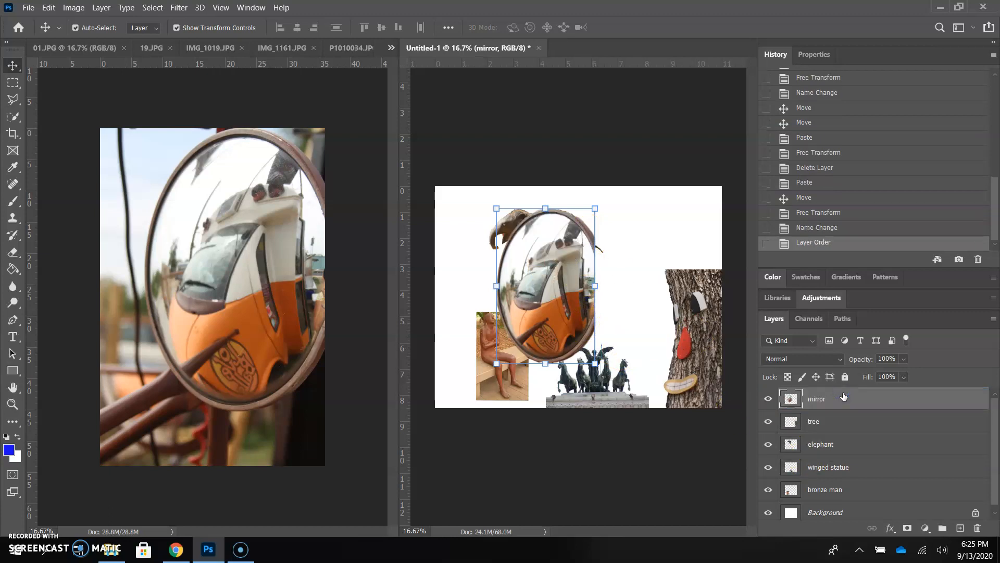
Step: Shrink the mirror and place it above the tree's left edge, and shift the elephant and bronze man toward the canvas's left edge
left_click_drag(594, 363, 636, 268)
mouse_move(503, 223)
left_mouse_down()
mouse_move(553, 233)
mouse_move(543, 222)
mouse_move(504, 221)
left_mouse_up()
left_click(645, 28)
left_click_drag(523, 343, 502, 345)
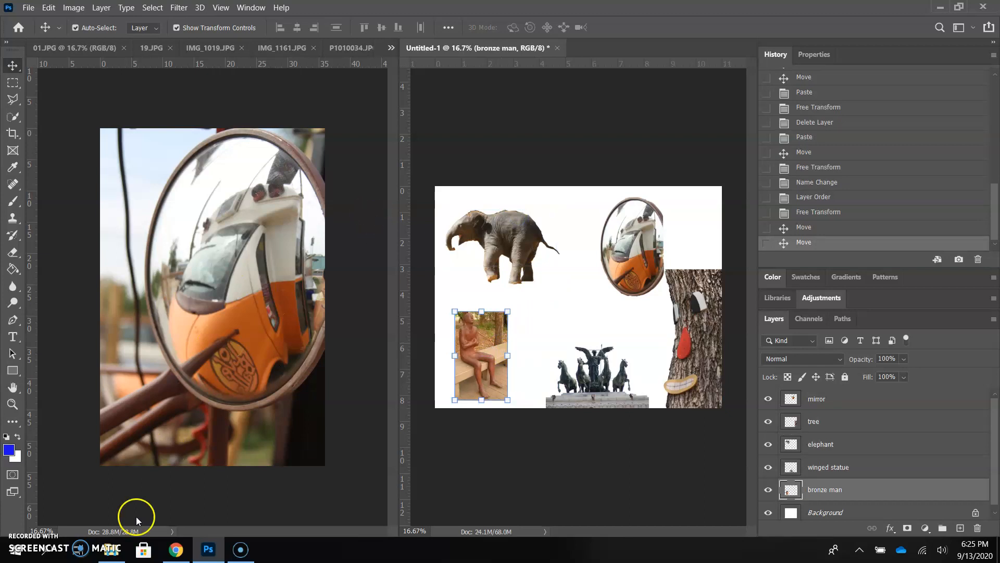
Step: Switch to 19.JPG and crop the photo to the single large flower in its upper right area
left_click(391, 48)
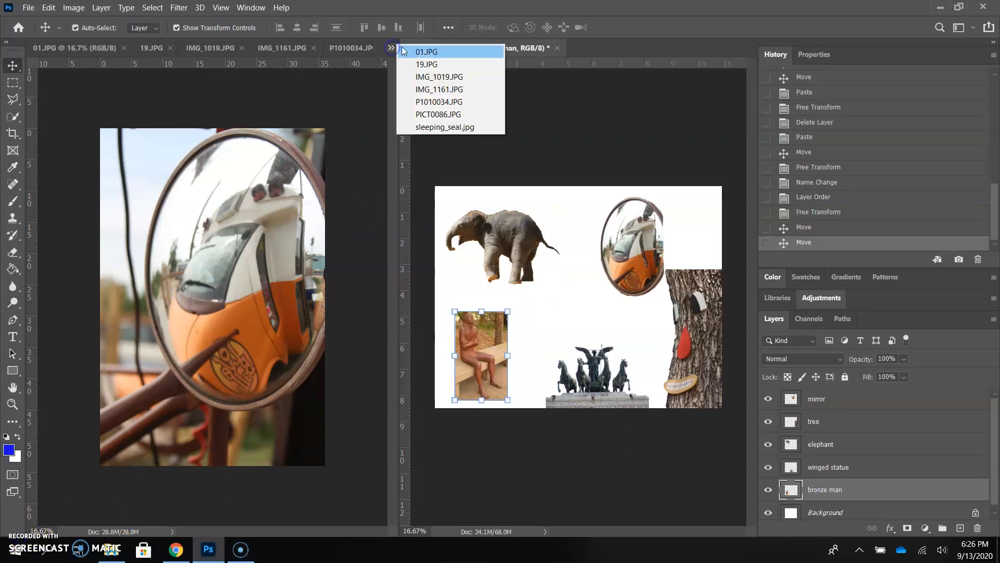
left_click(421, 64)
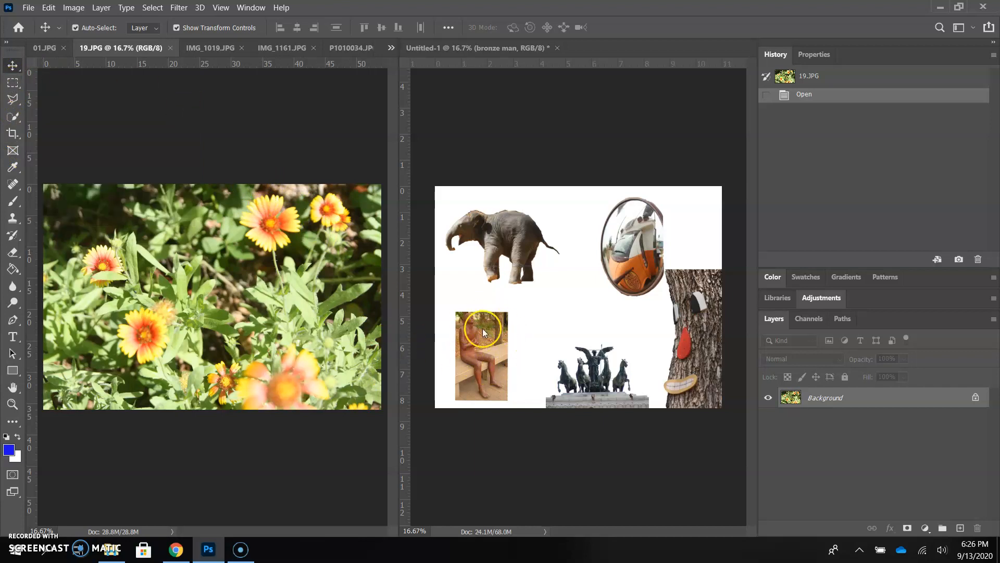
left_click(11, 134)
left_click_drag(12, 133, 74, 139)
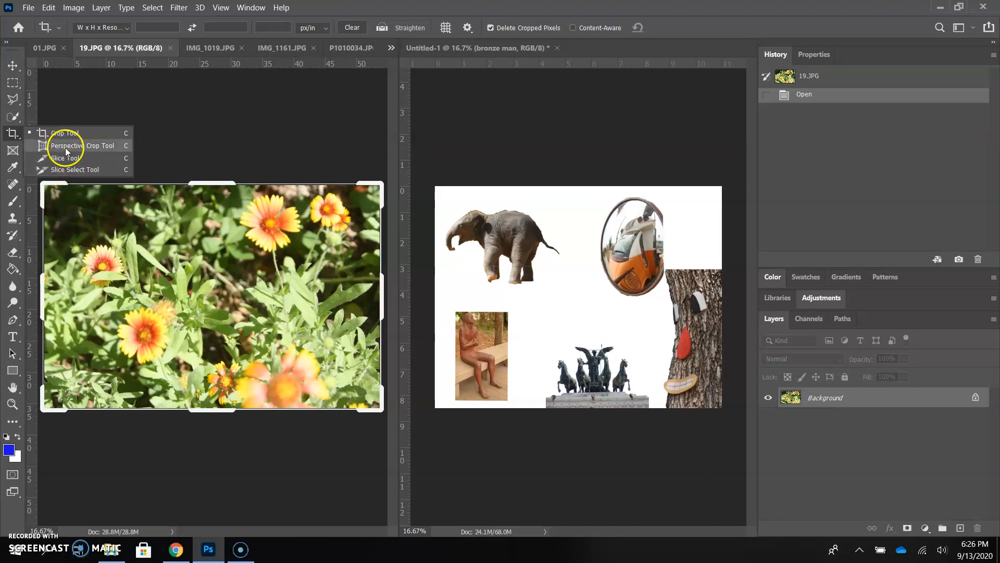
left_click(48, 134)
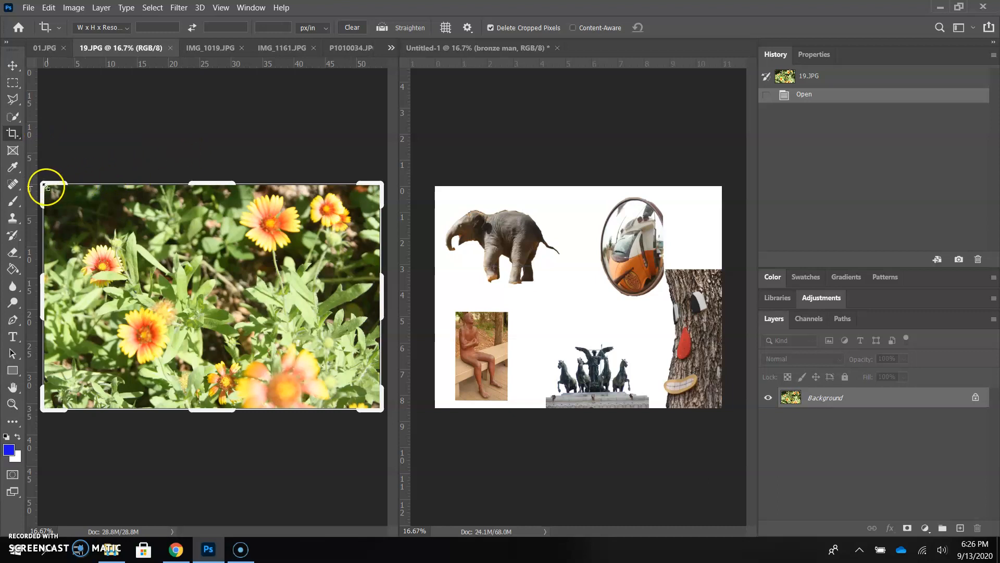
left_click_drag(43, 186, 138, 188)
left_click_drag(290, 407, 257, 345)
left_click_drag(197, 353, 177, 350)
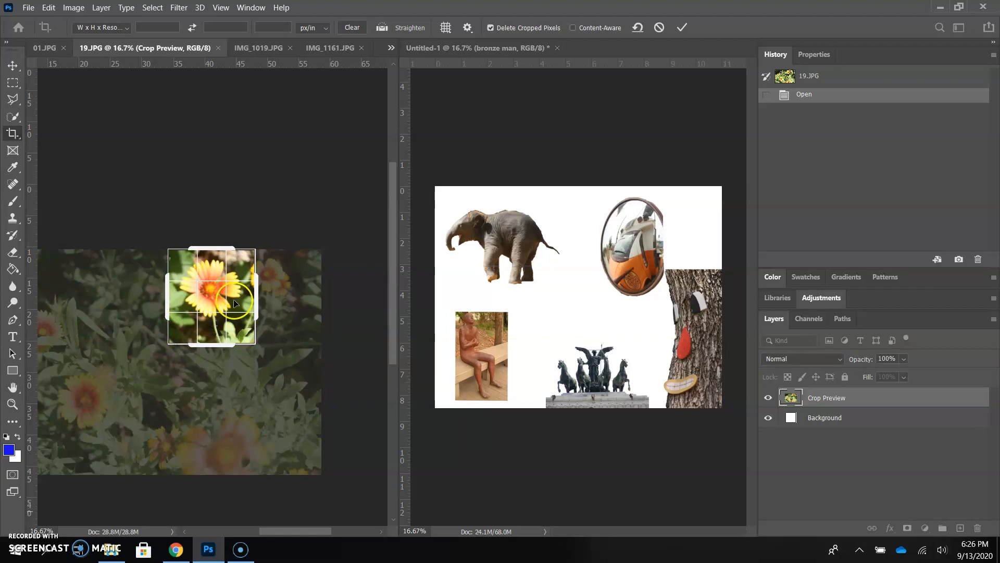
key("Return")
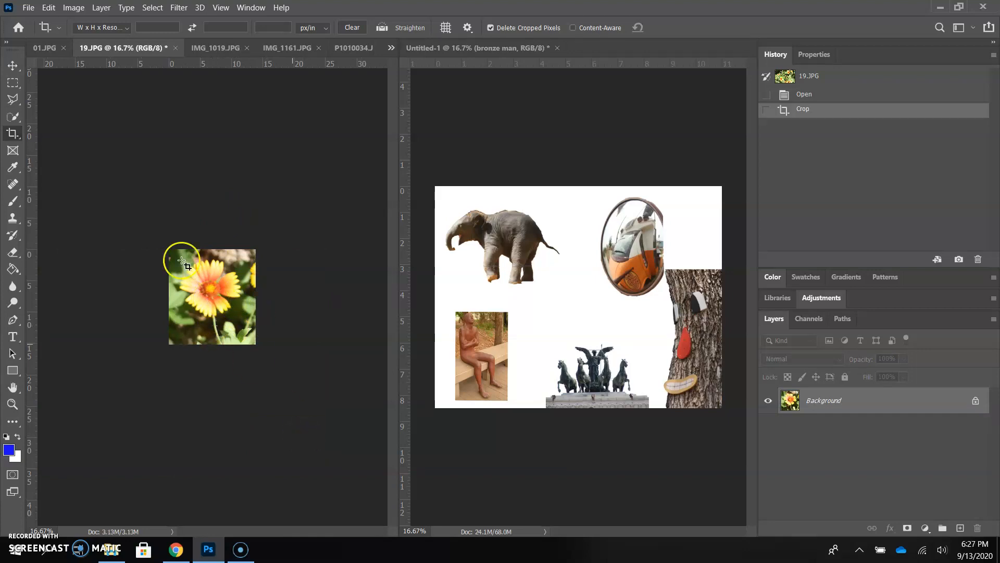
Step: Unlock the cropped flower's background layer and bring the flower into Untitled-1, placed above the winged statue
left_click(12, 66)
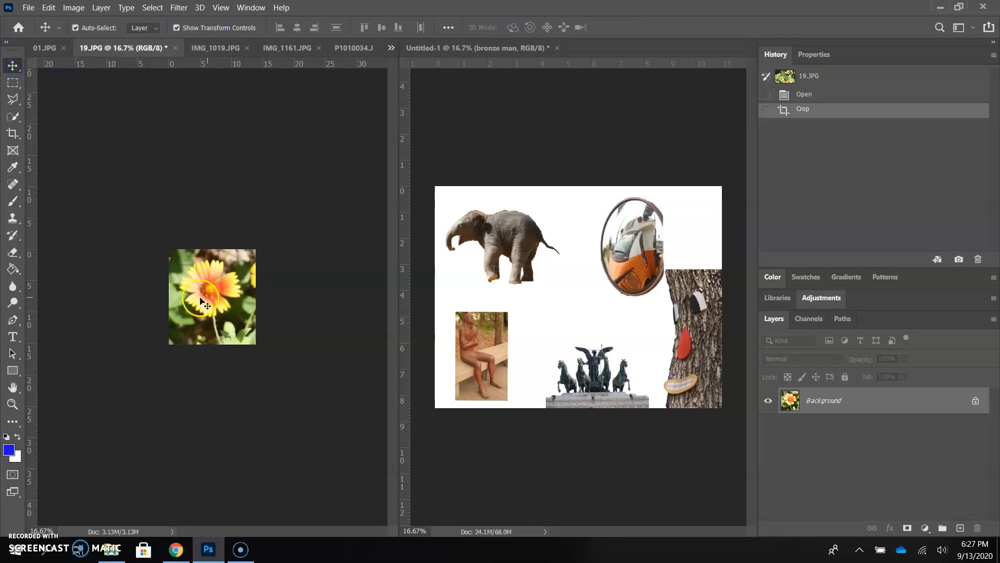
left_click(976, 400)
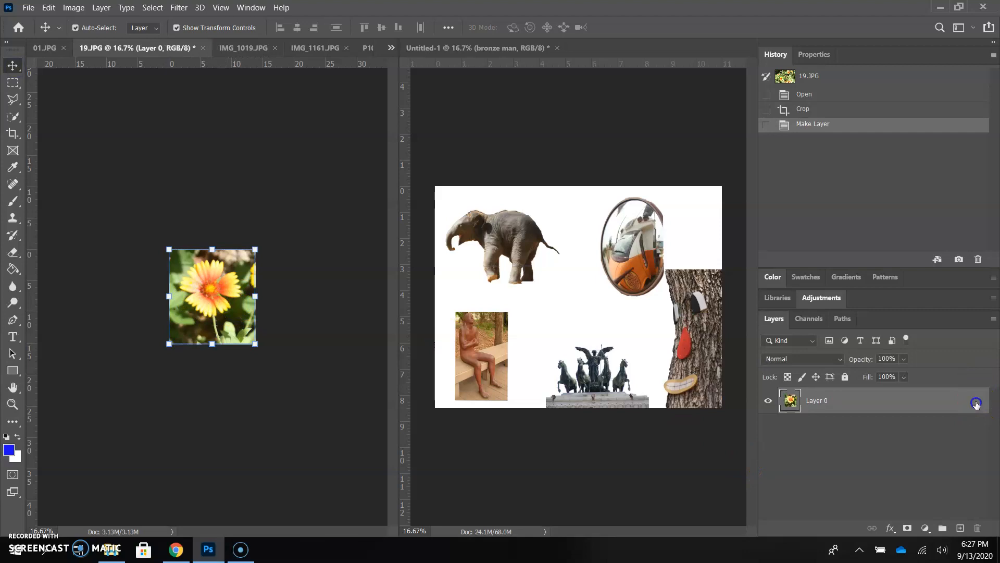
left_click_drag(220, 279, 575, 312)
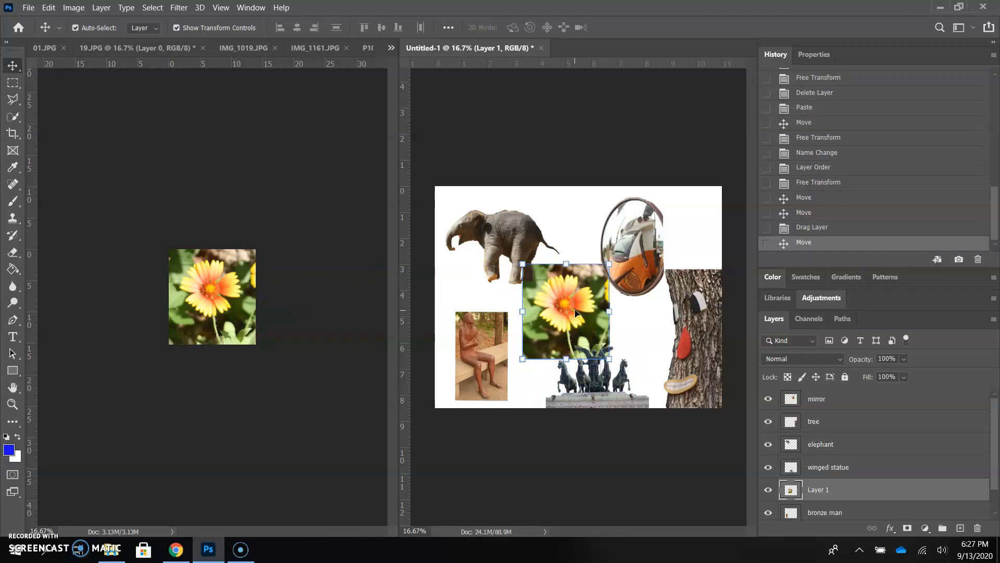